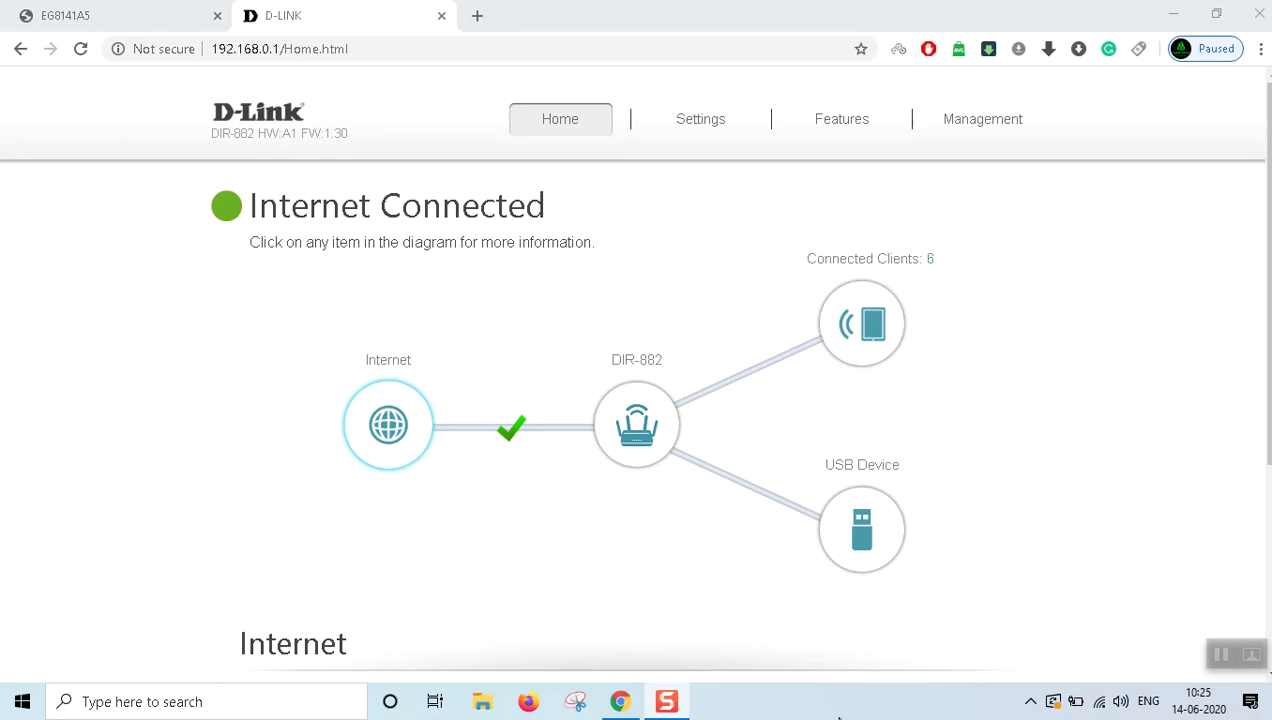
- Open Command Prompt and run ipconfig to list the network adapters' addresses
click(169, 699)
text(cmd)
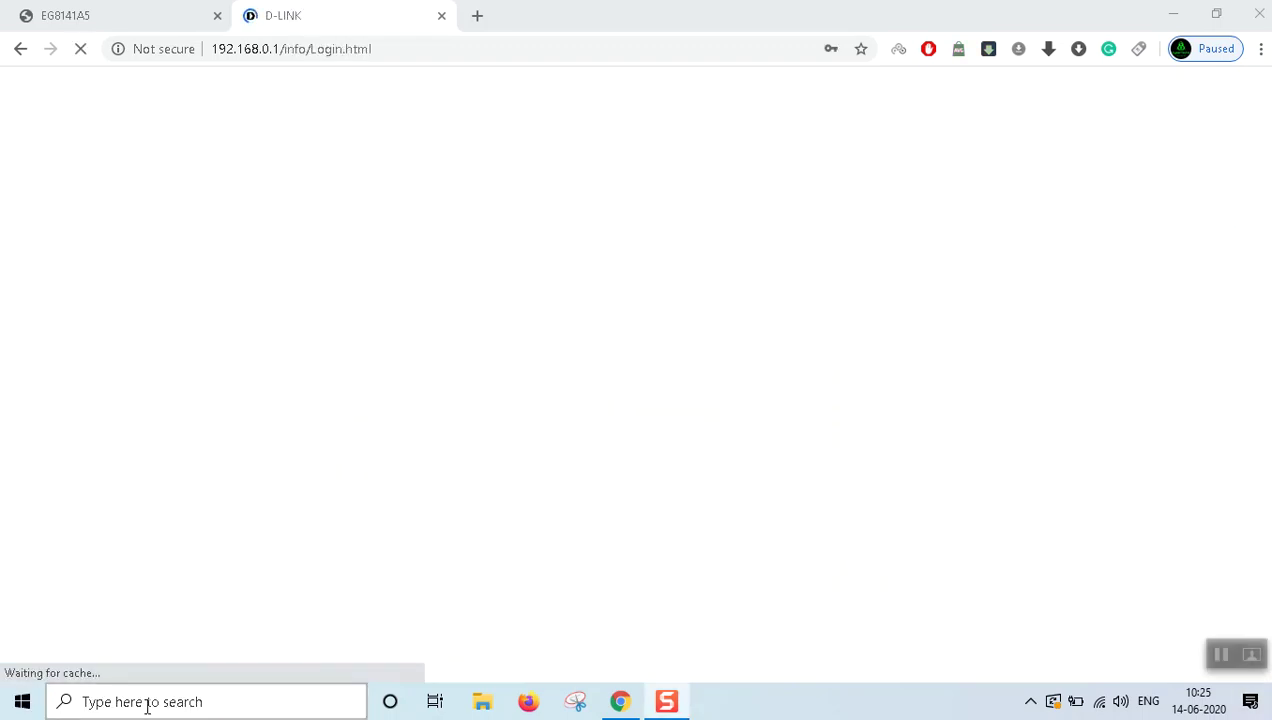
click(147, 705)
text(cmd)
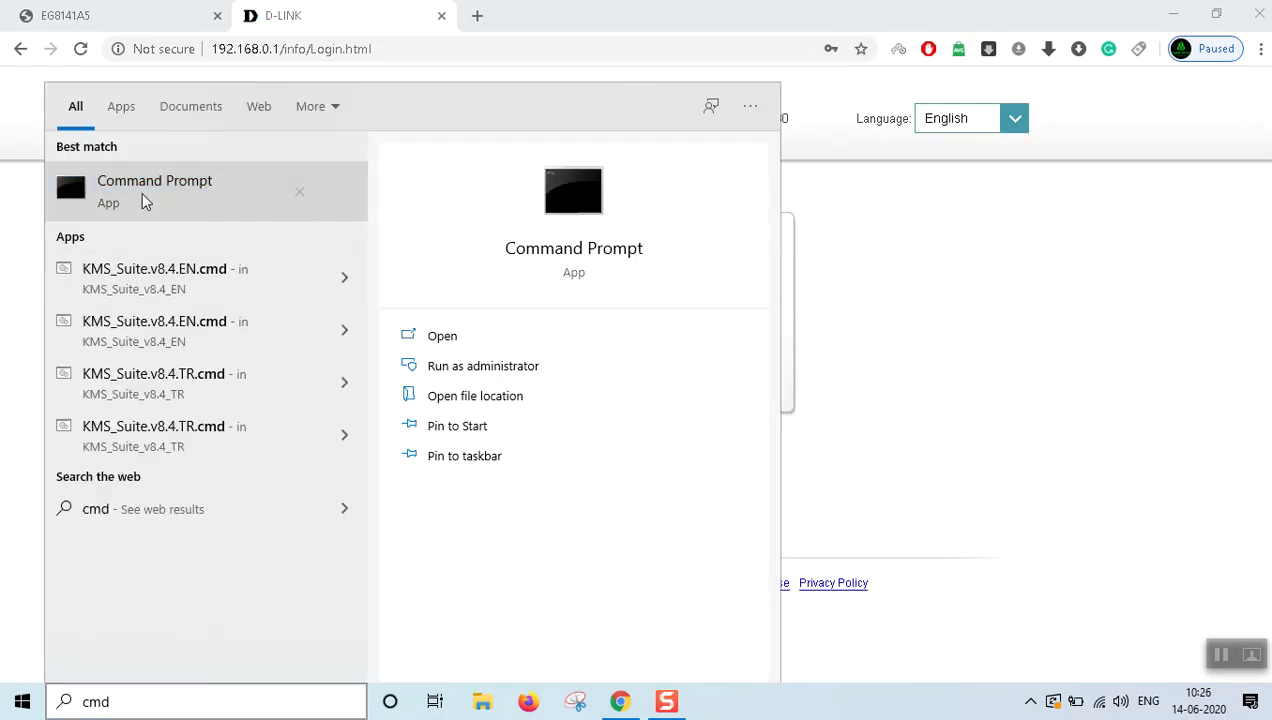
key(Escape)
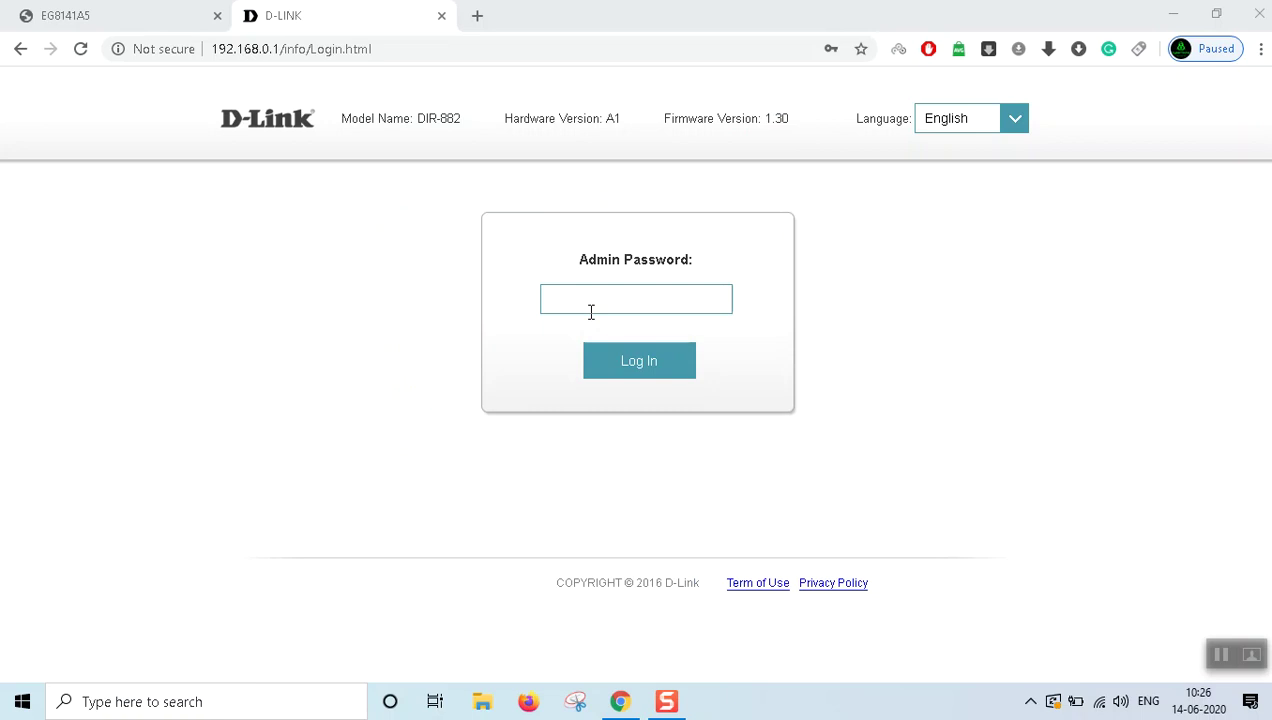
text(ipconfig)
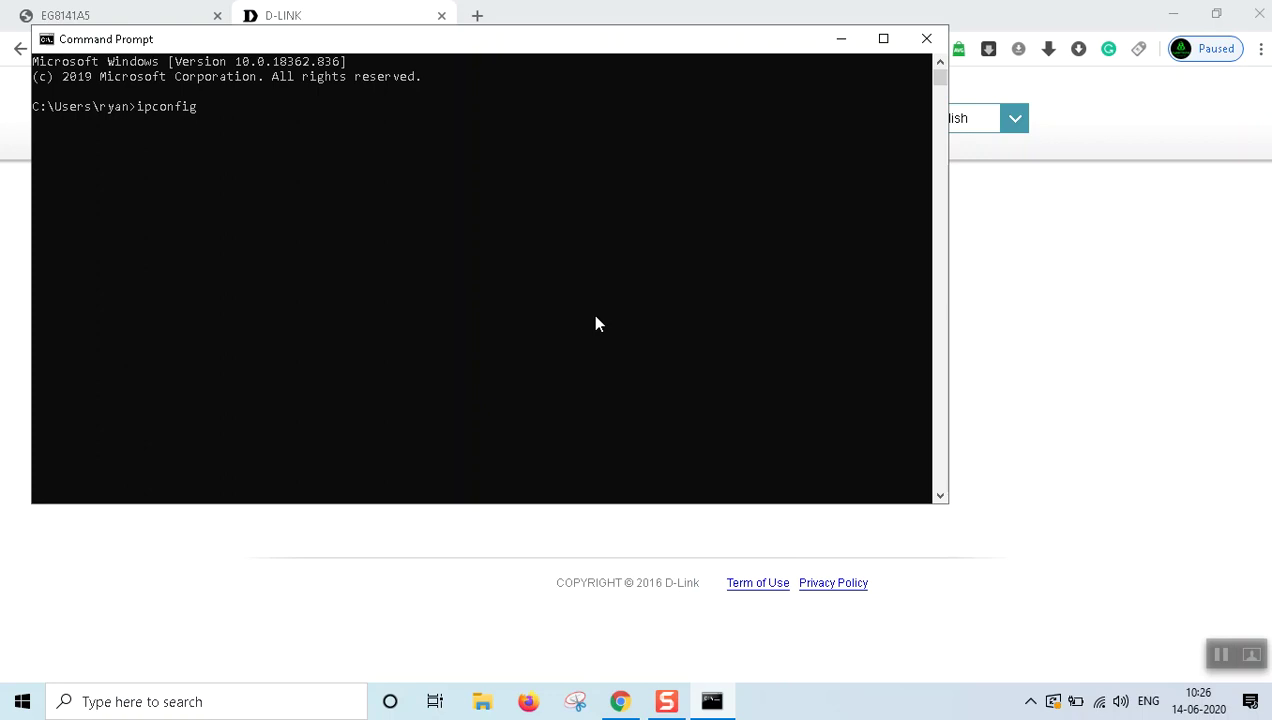
key(Return)
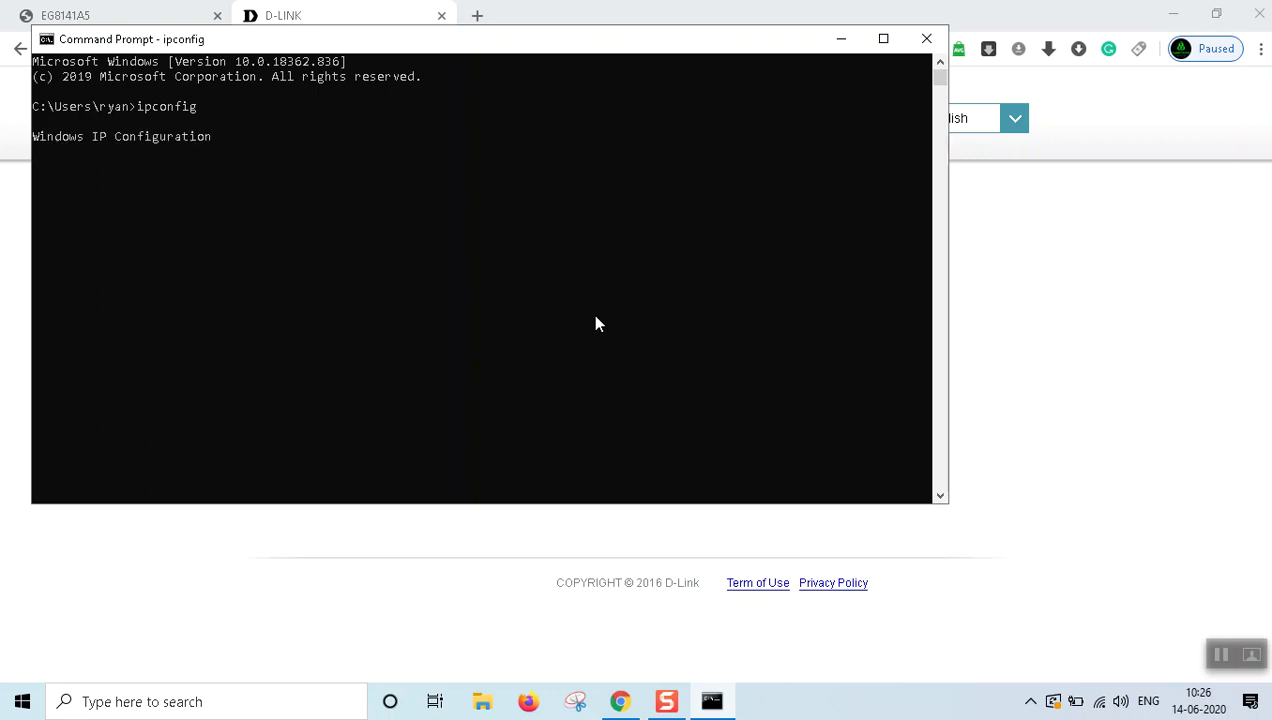
scroll(160, 310, down, 1)
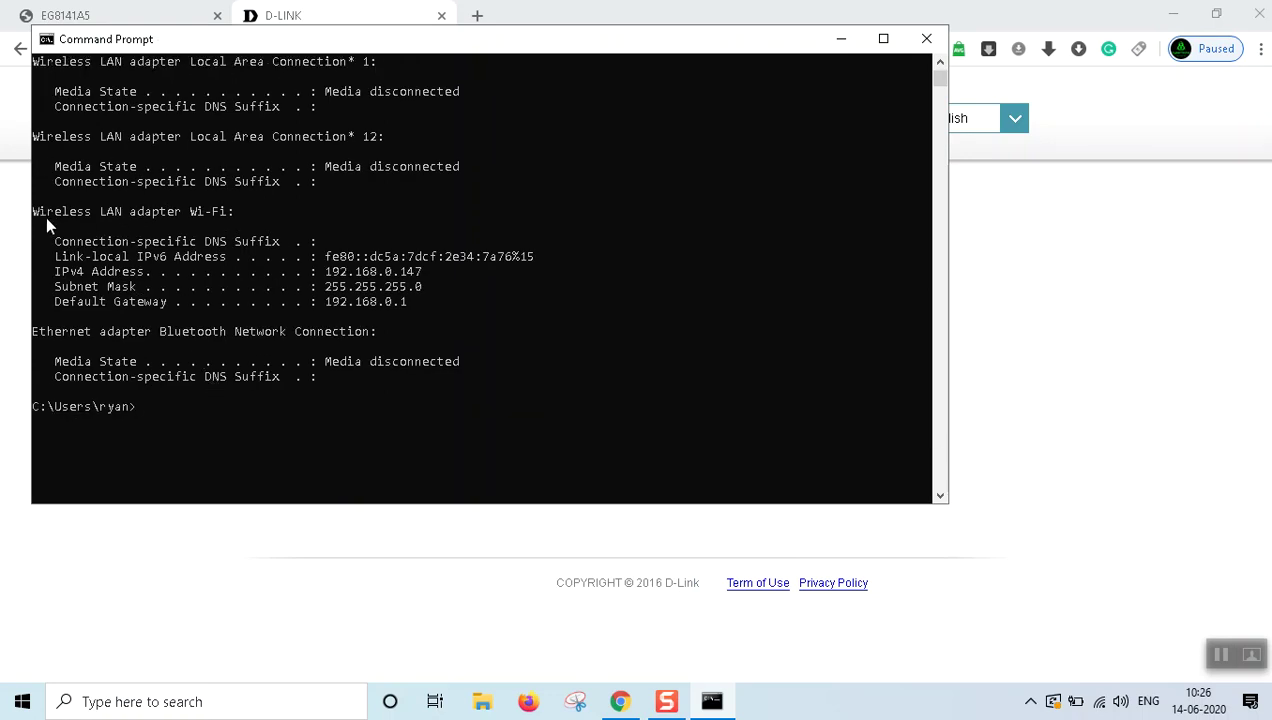
- Highlight the Wi-Fi adapter's heading and its Default Gateway line in the ipconfig output
drag(37, 213, 242, 216)
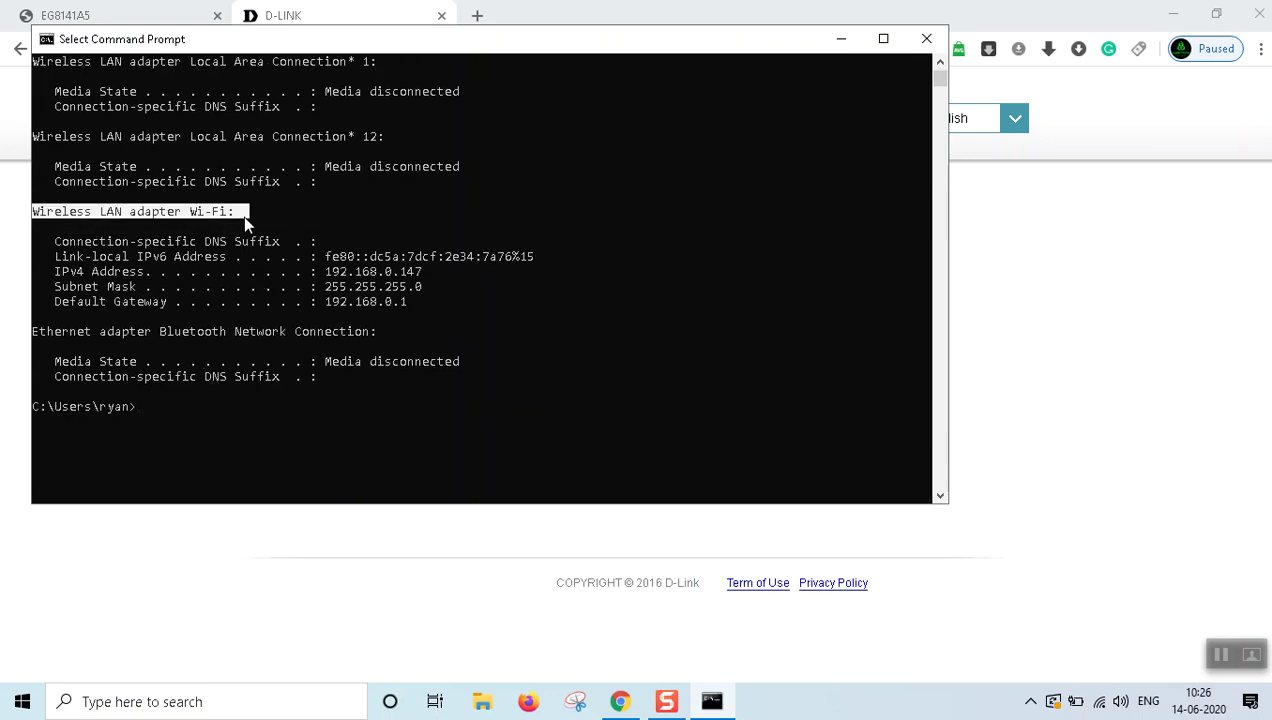
click(57, 302)
drag(56, 303, 426, 306)
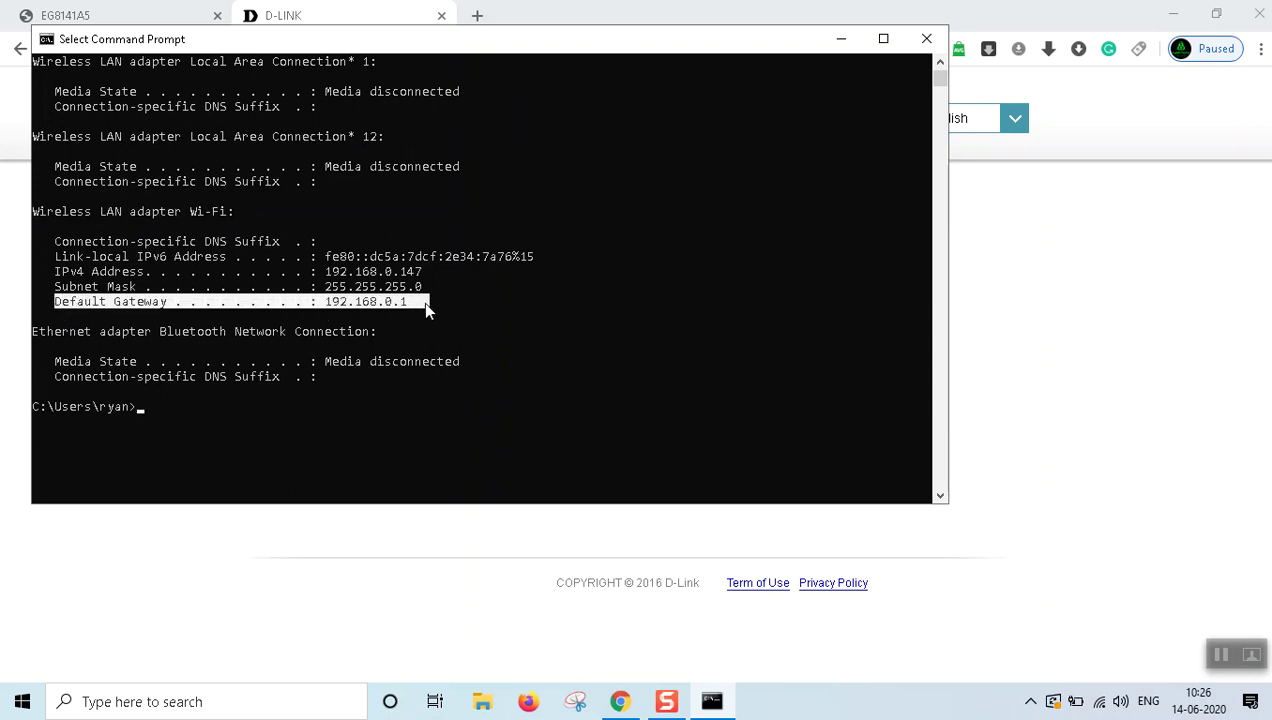
mouse_move(425, 305)
mouse_down()
mouse_move(382, 318)
mouse_move(408, 310)
mouse_up()
- Compare the Huawei login page's address in Chrome with the Wi-Fi default gateway in Command Prompt, then minimize Command Prompt
key(alt+Tab)
key(ctrl+Tab)
click(380, 47)
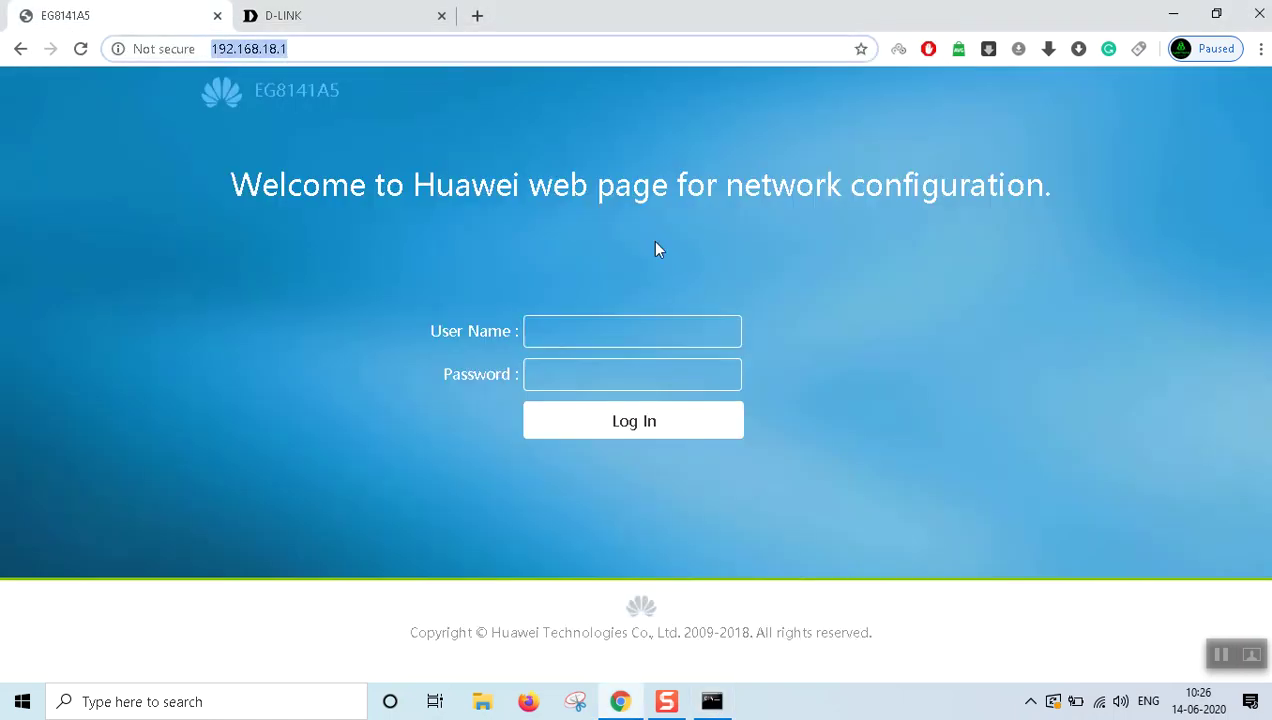
click(725, 709)
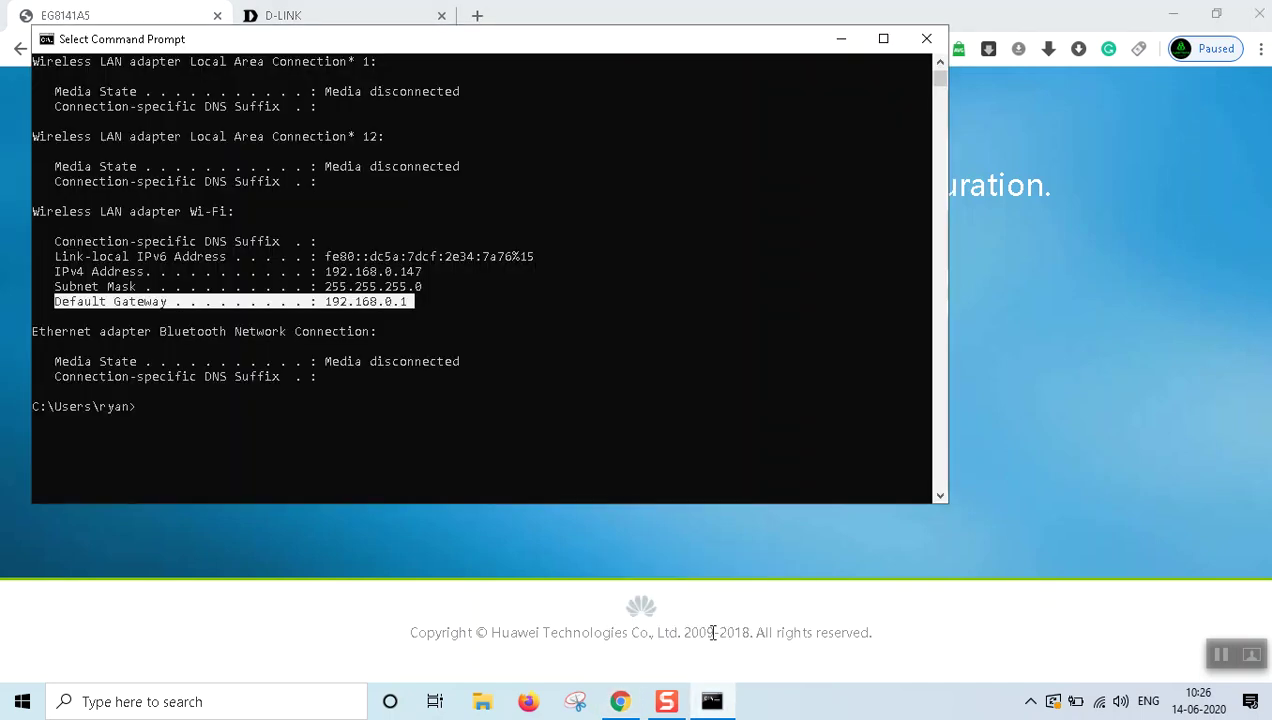
click(333, 301)
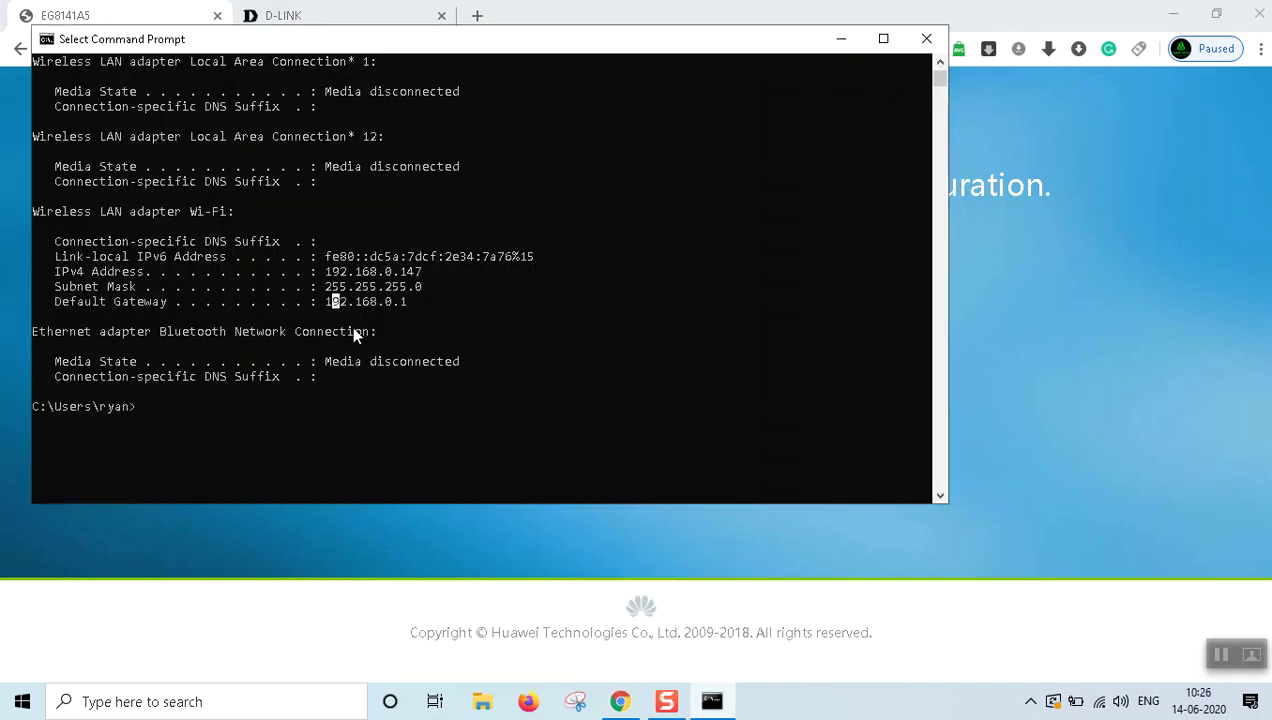
click(841, 39)
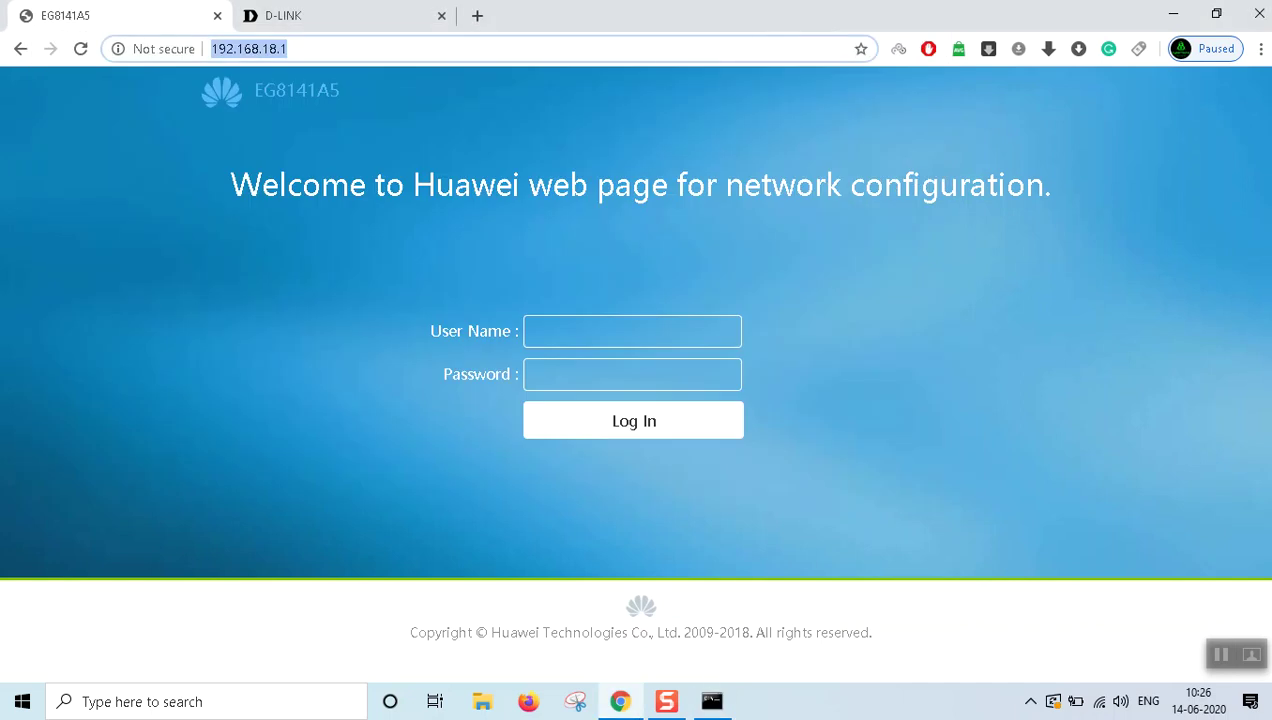
- Check the router's model name on the D-Link login page
click(488, 340)
key(ctrl+Tab)
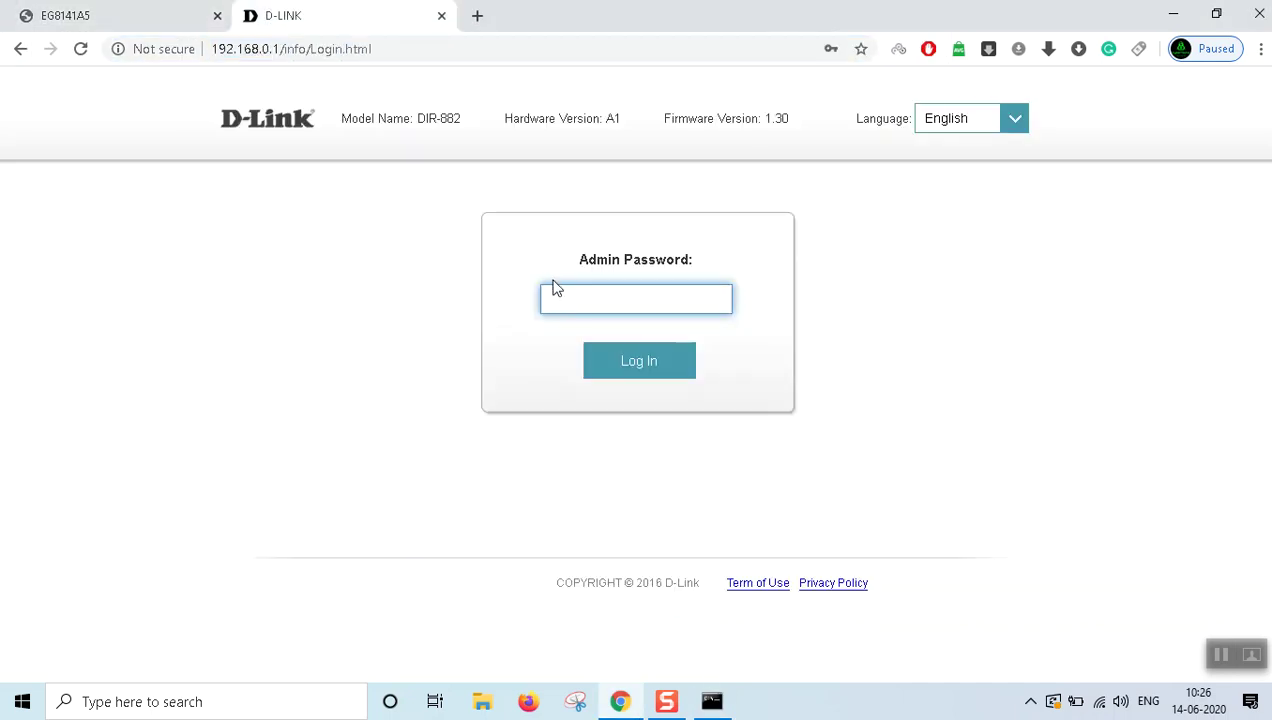
click(408, 114)
double_click(449, 118)
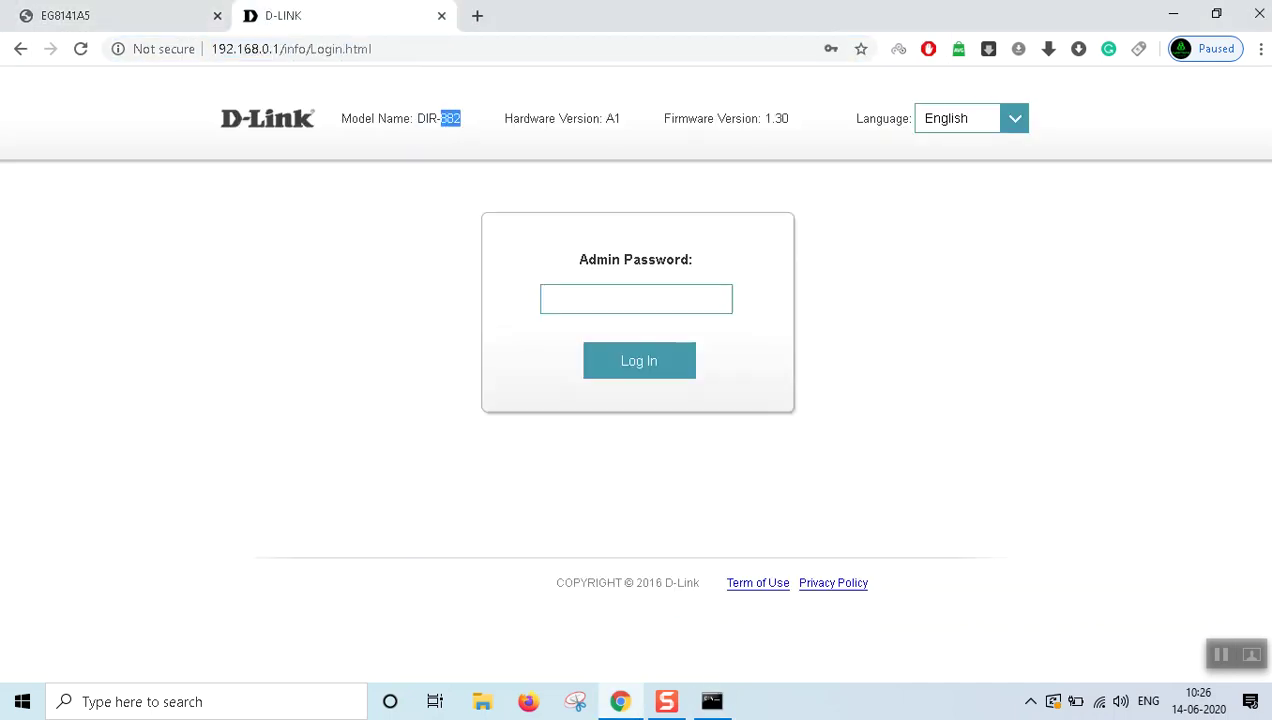
- Log in to the Huawei EG8141A5 router page with user name Epuser and the account password
key(ctrl+Tab)
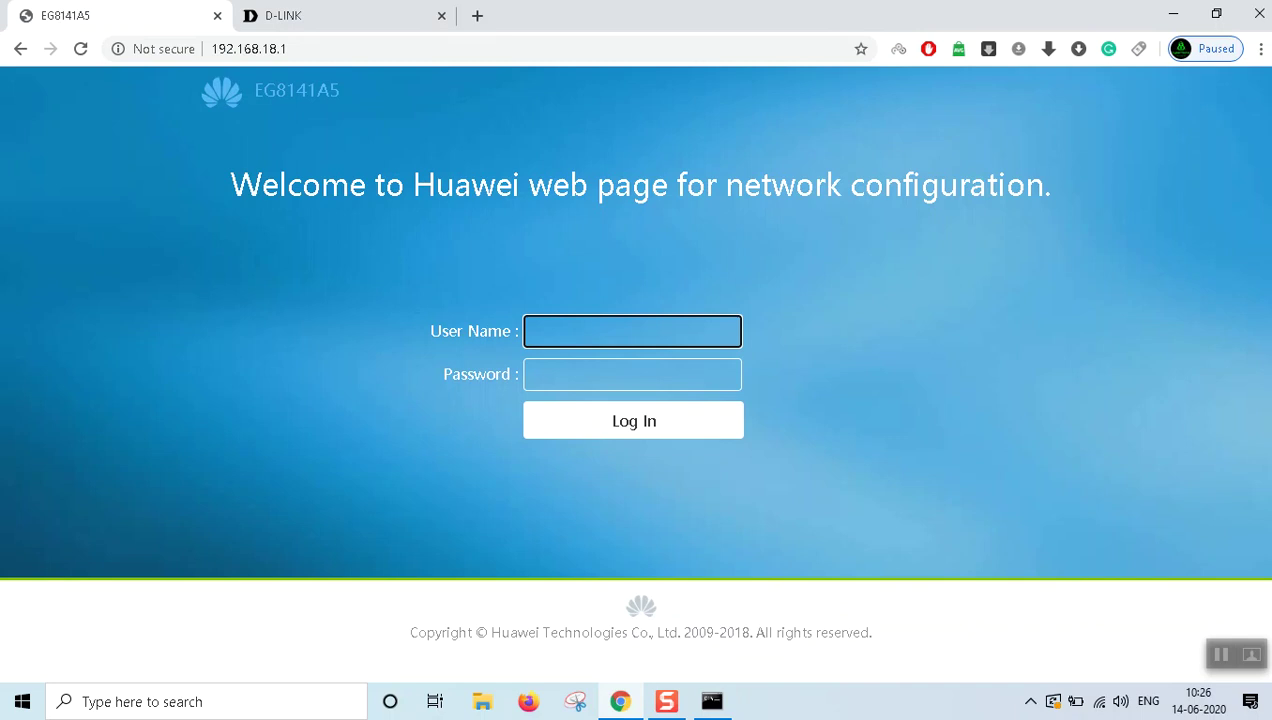
click(531, 331)
text(Epuser)
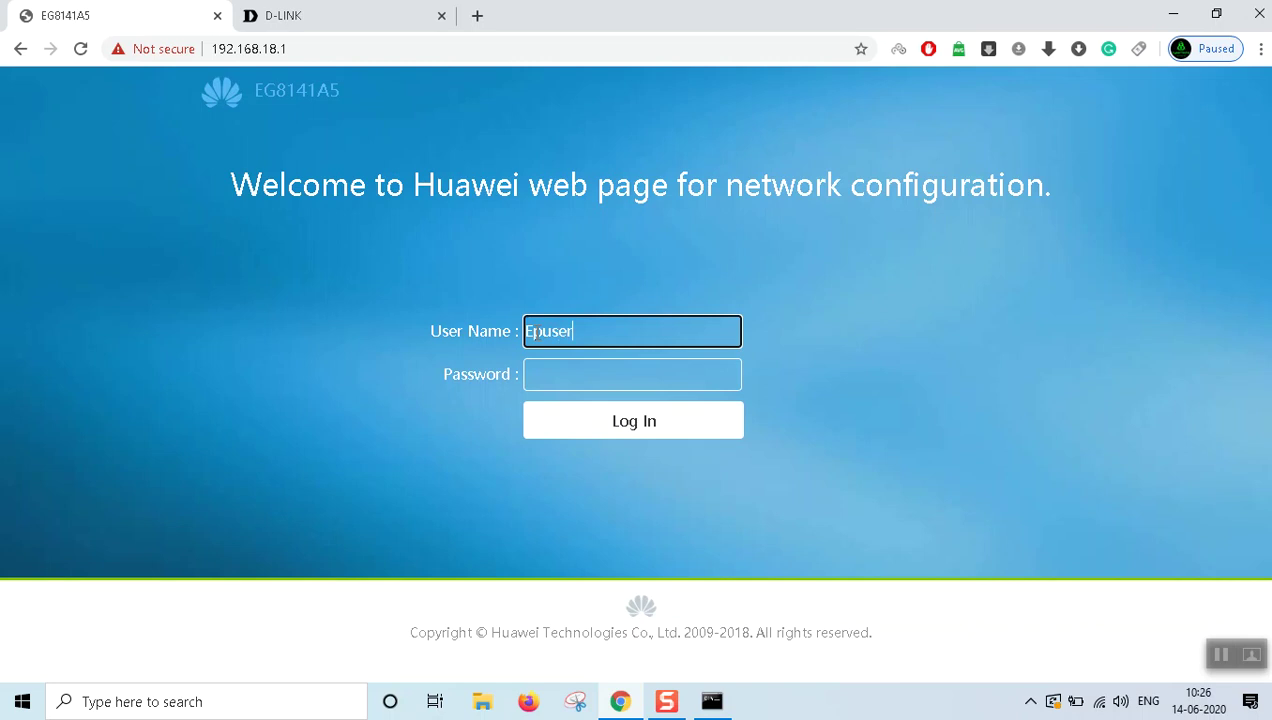
key(Tab)
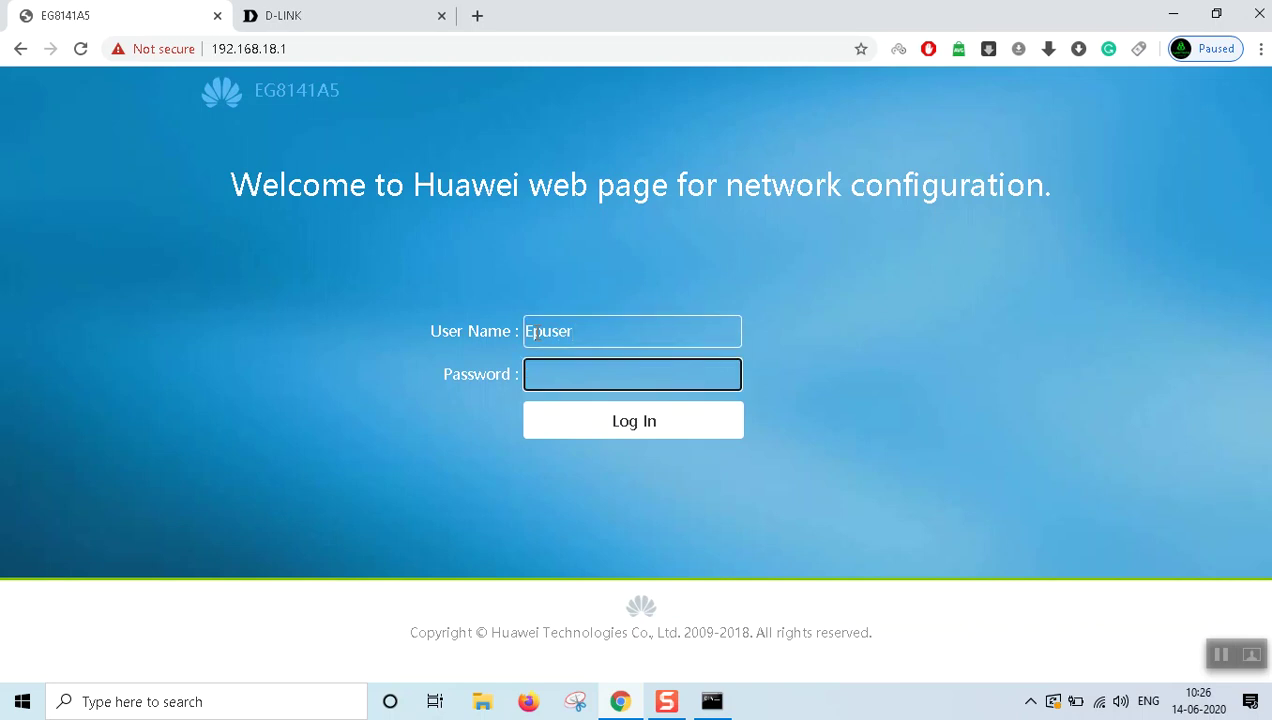
text(••••••••••)
key(Return)
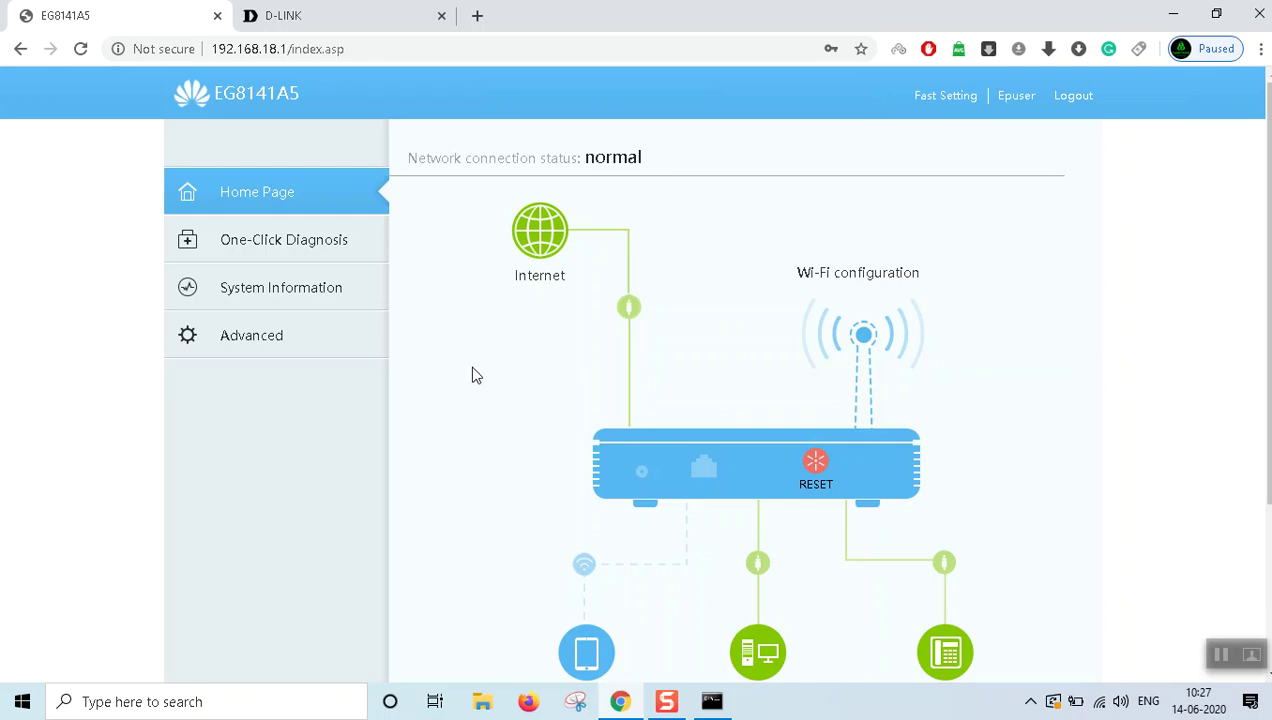
- Open the Huawei router's WLAN Advanced Configuration page
click(258, 355)
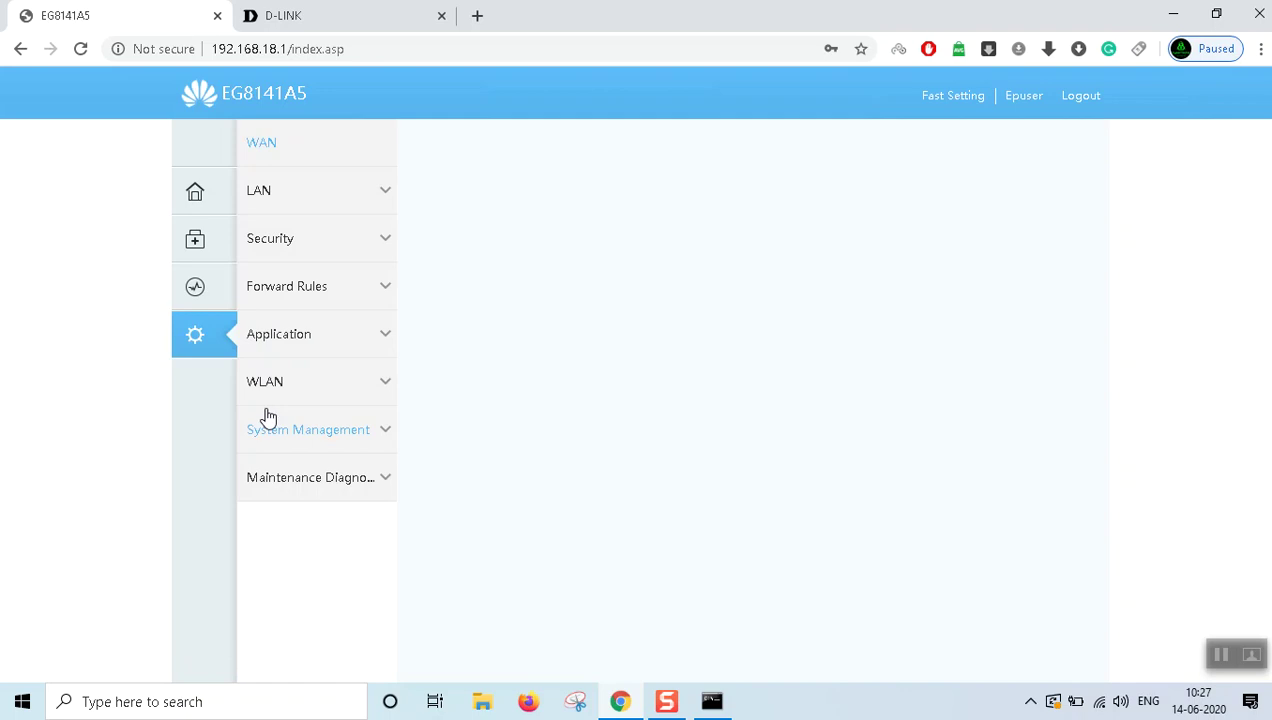
click(377, 390)
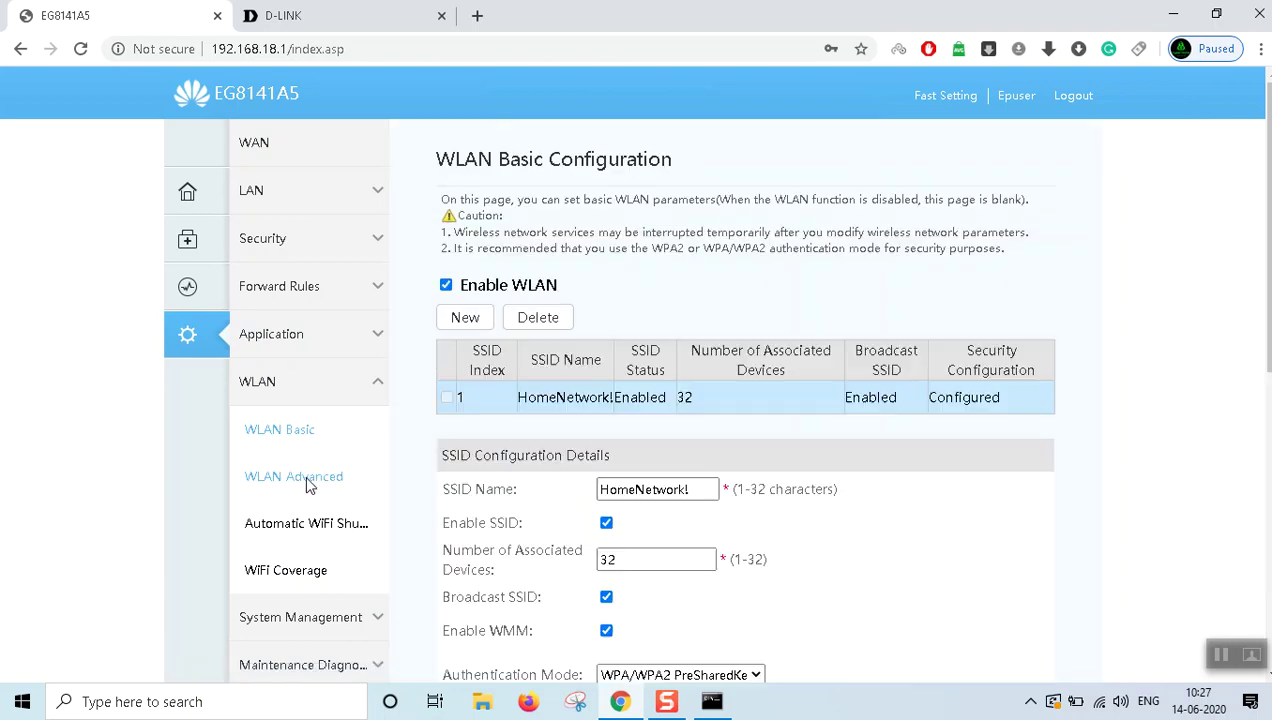
click(308, 484)
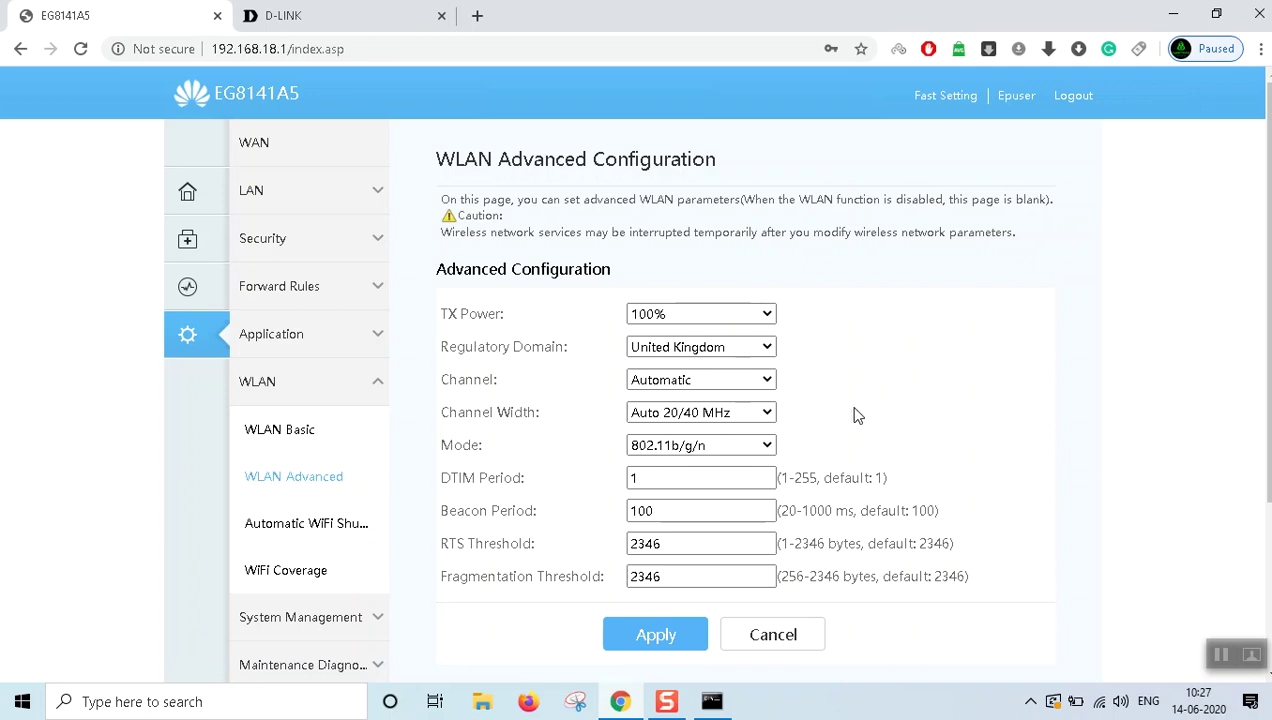
scroll(850, 412, down, 2)
scroll(847, 416, up, 1)
scroll(424, 170, up, 1)
click(263, 438)
click(278, 473)
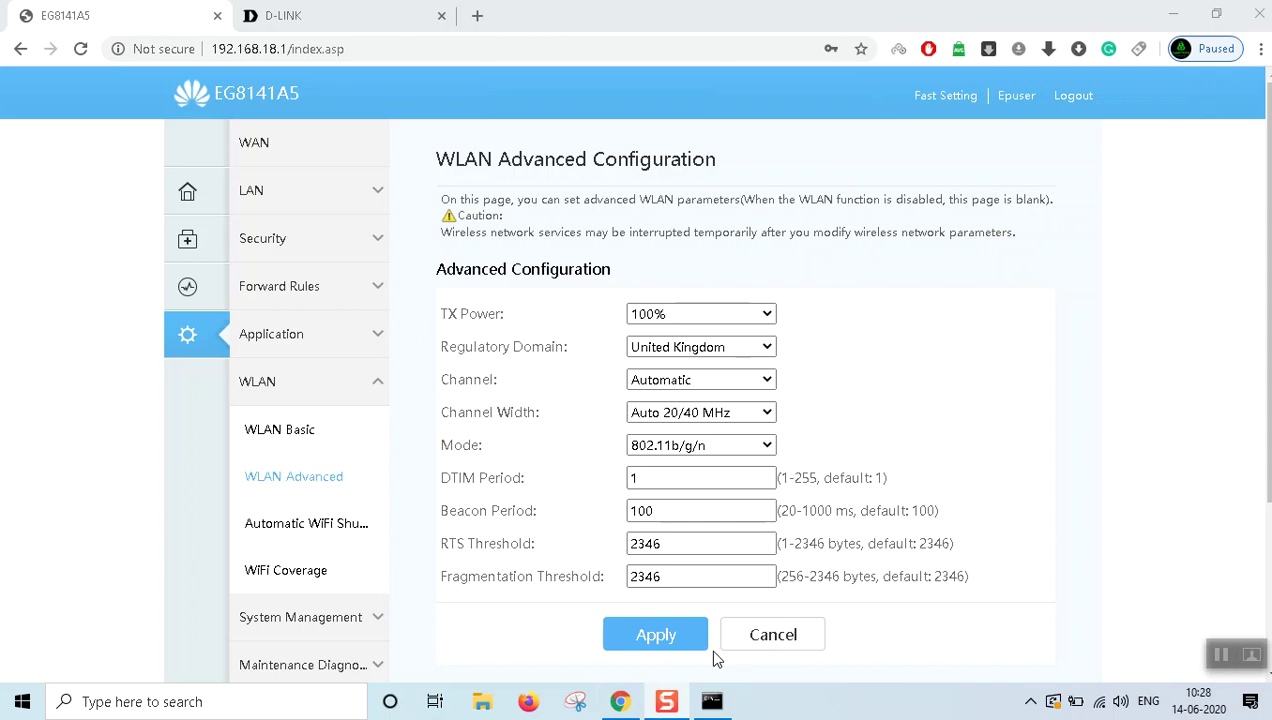
- Review the channel width options and set the WLAN channel width to 20 MHz
click(761, 413)
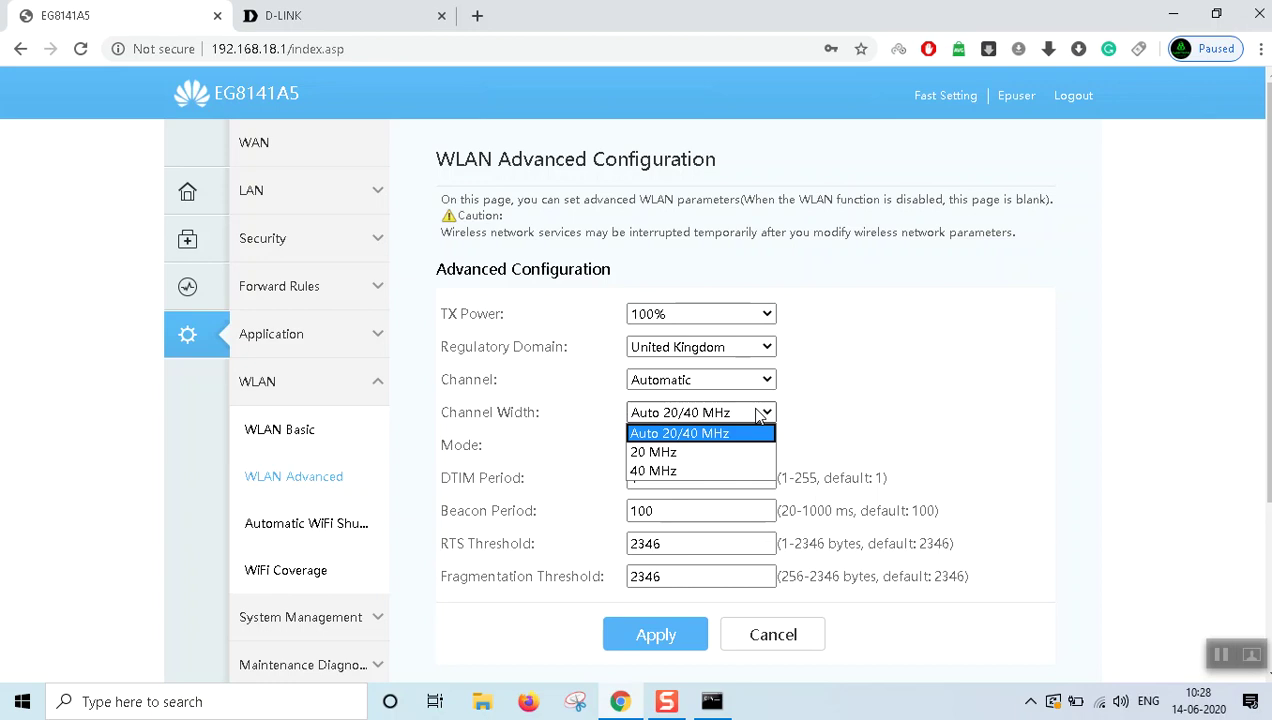
click(481, 413)
drag(441, 413, 538, 412)
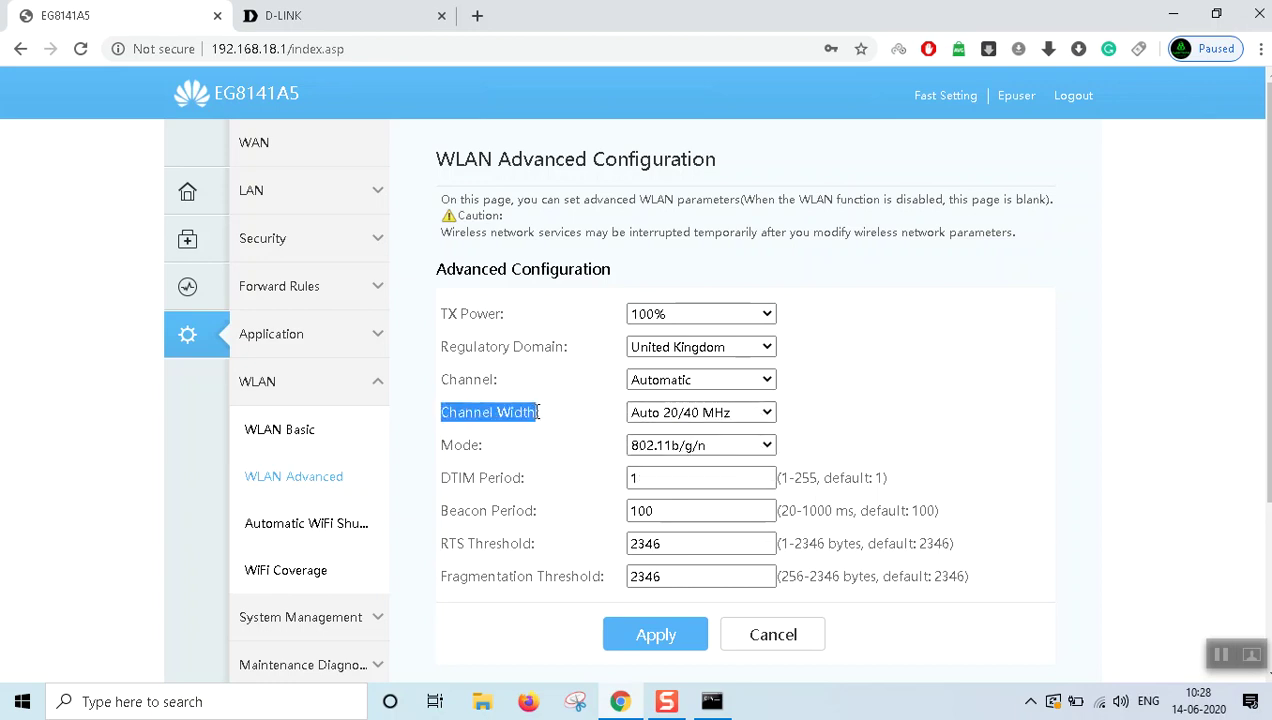
click(712, 413)
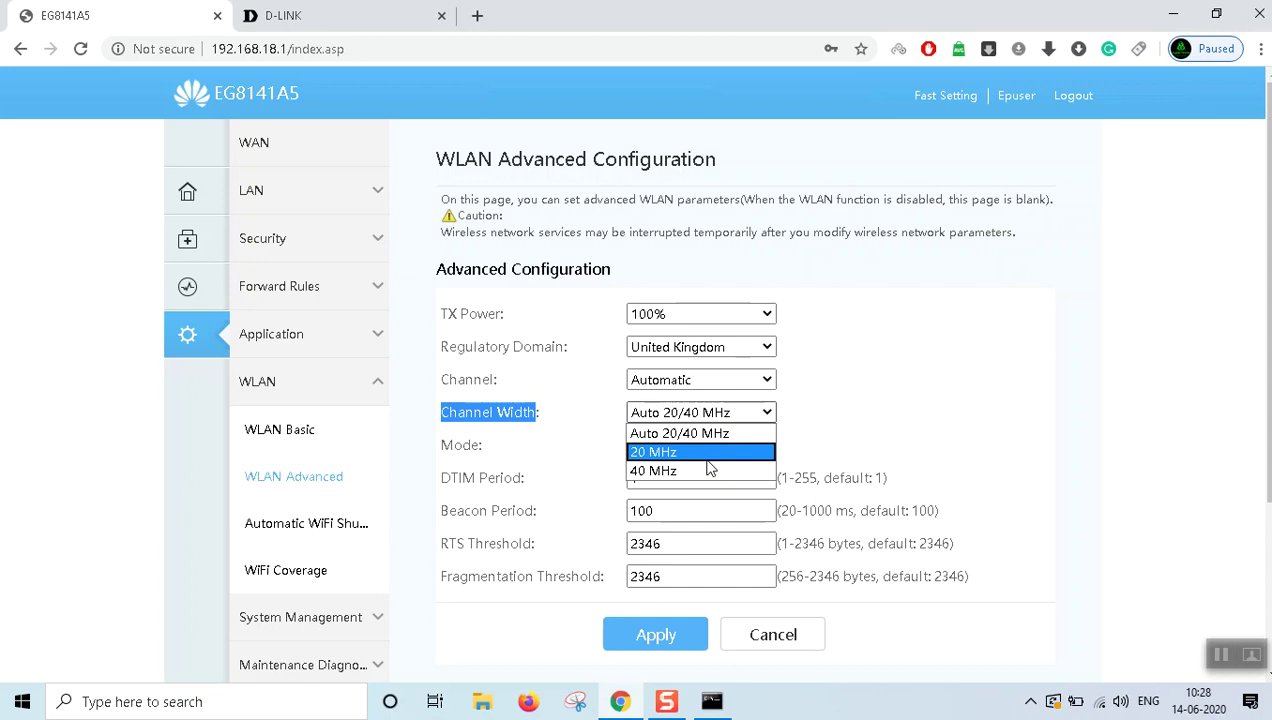
click(718, 438)
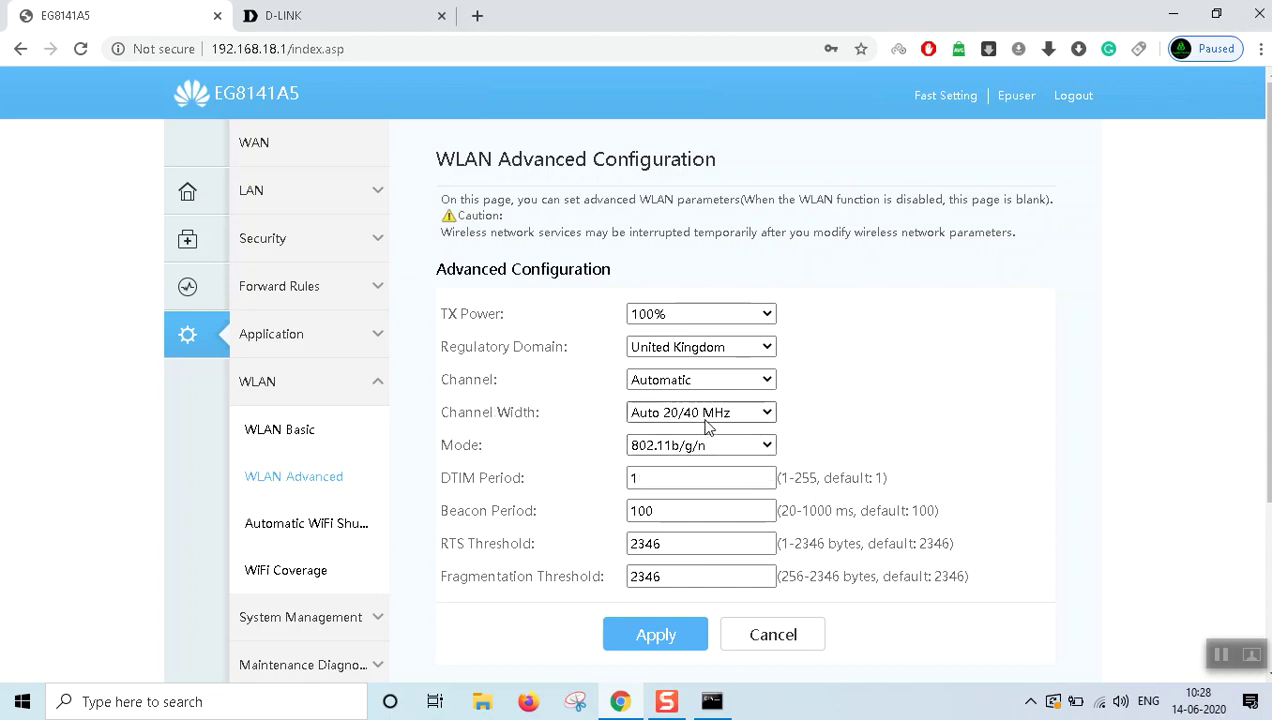
click(707, 425)
click(704, 451)
click(903, 428)
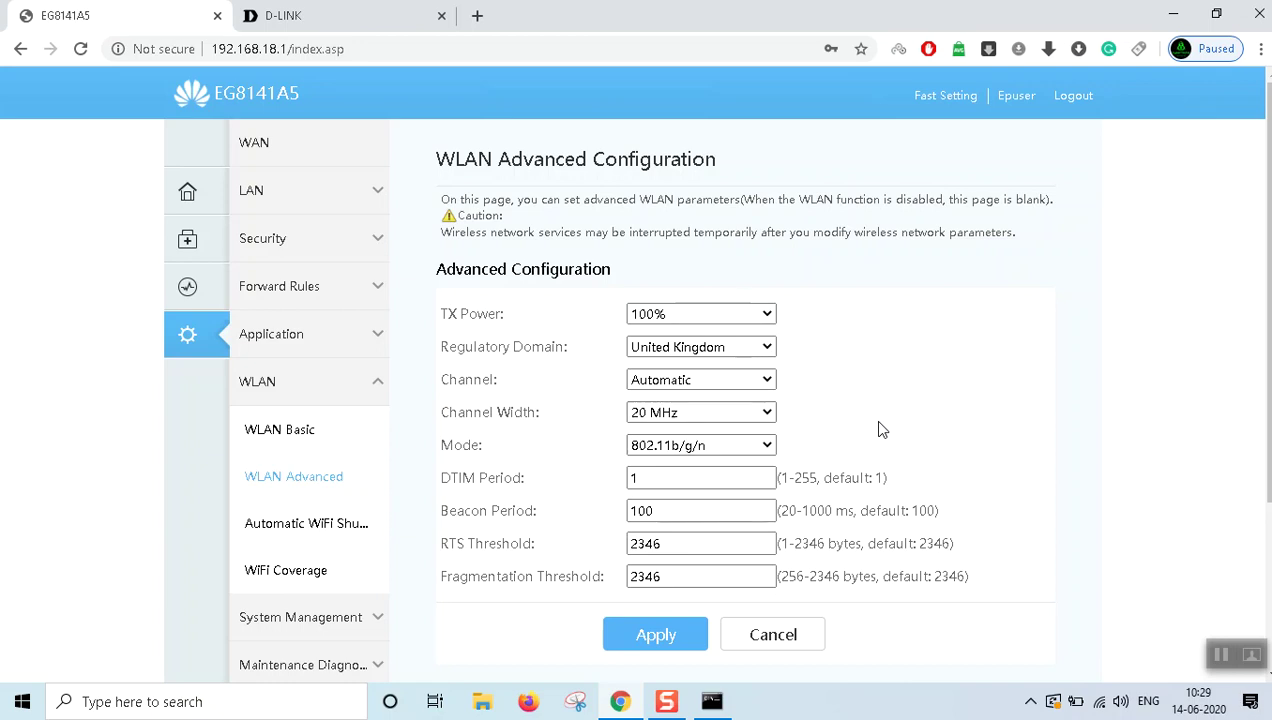
- Try a channel width of 40 MHz, then return it to 20 MHz
click(714, 416)
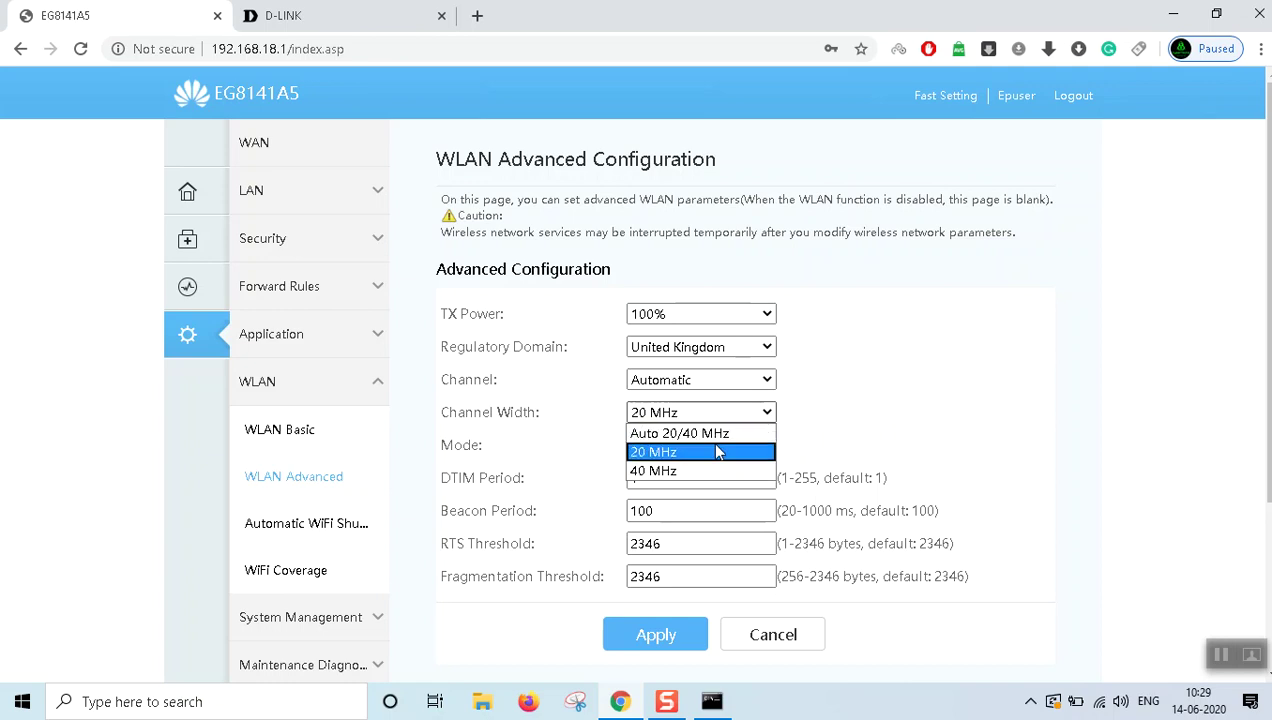
click(718, 452)
click(756, 416)
click(714, 470)
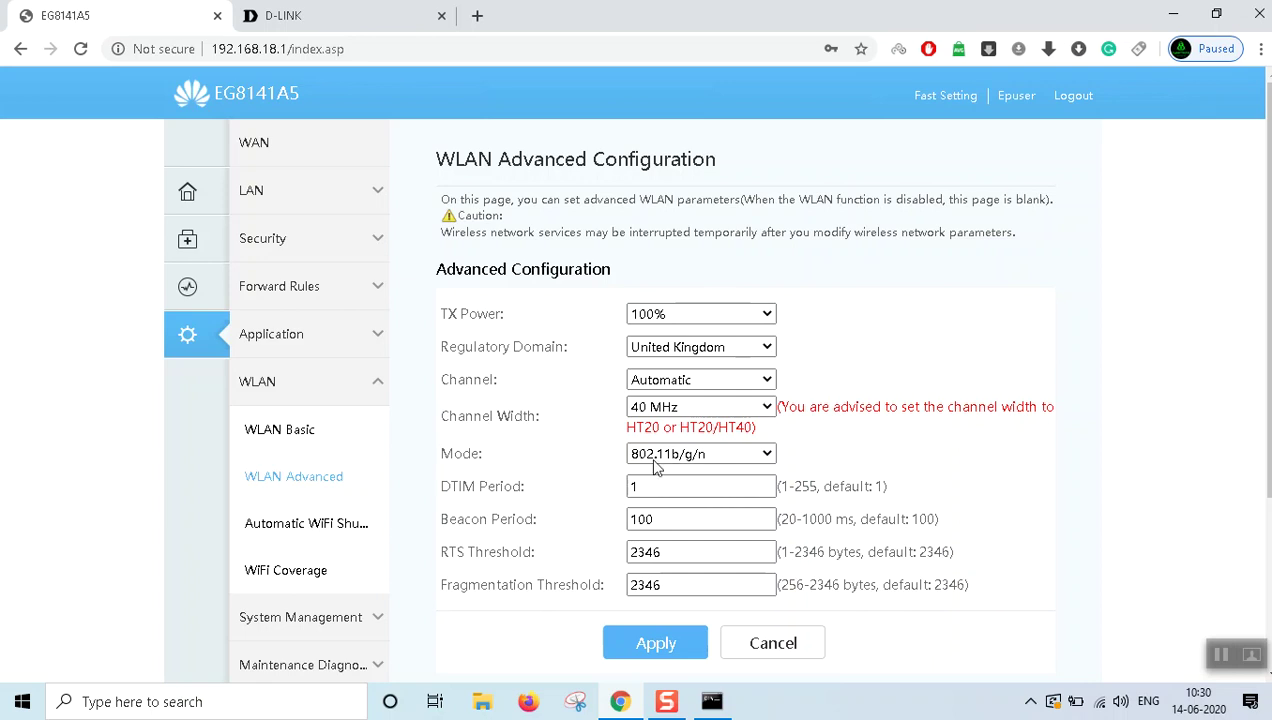
click(664, 407)
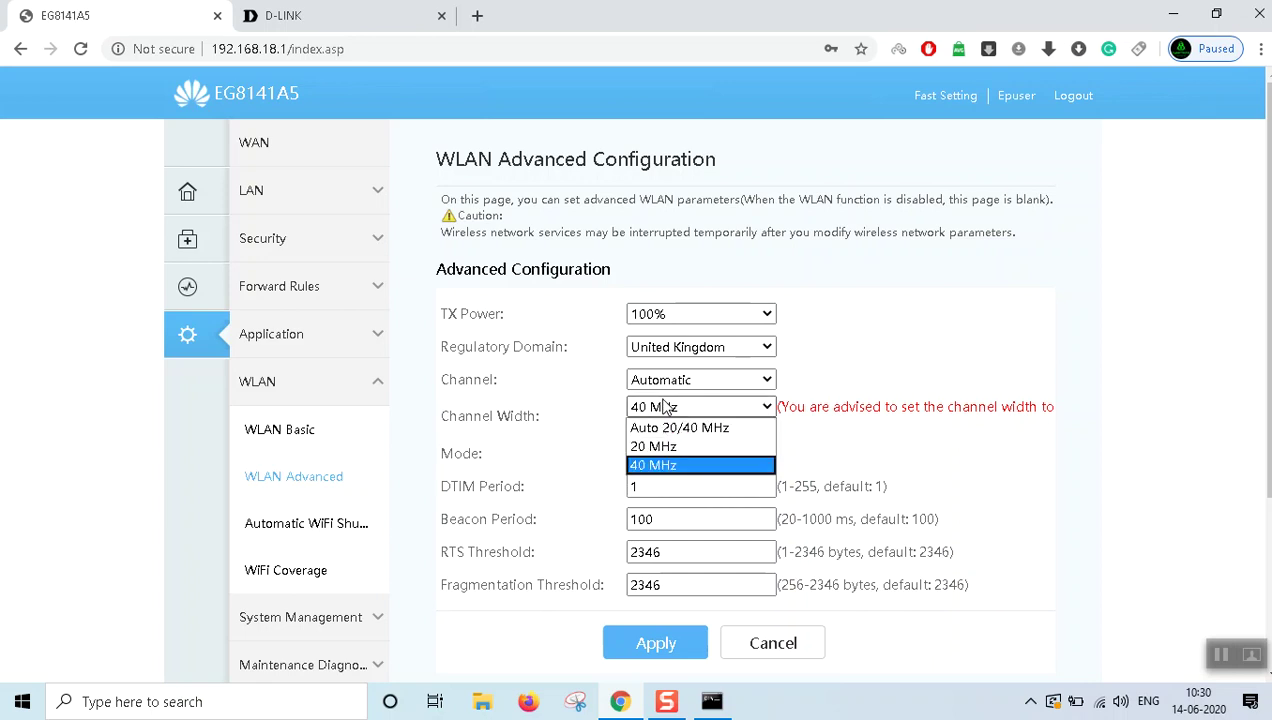
click(660, 447)
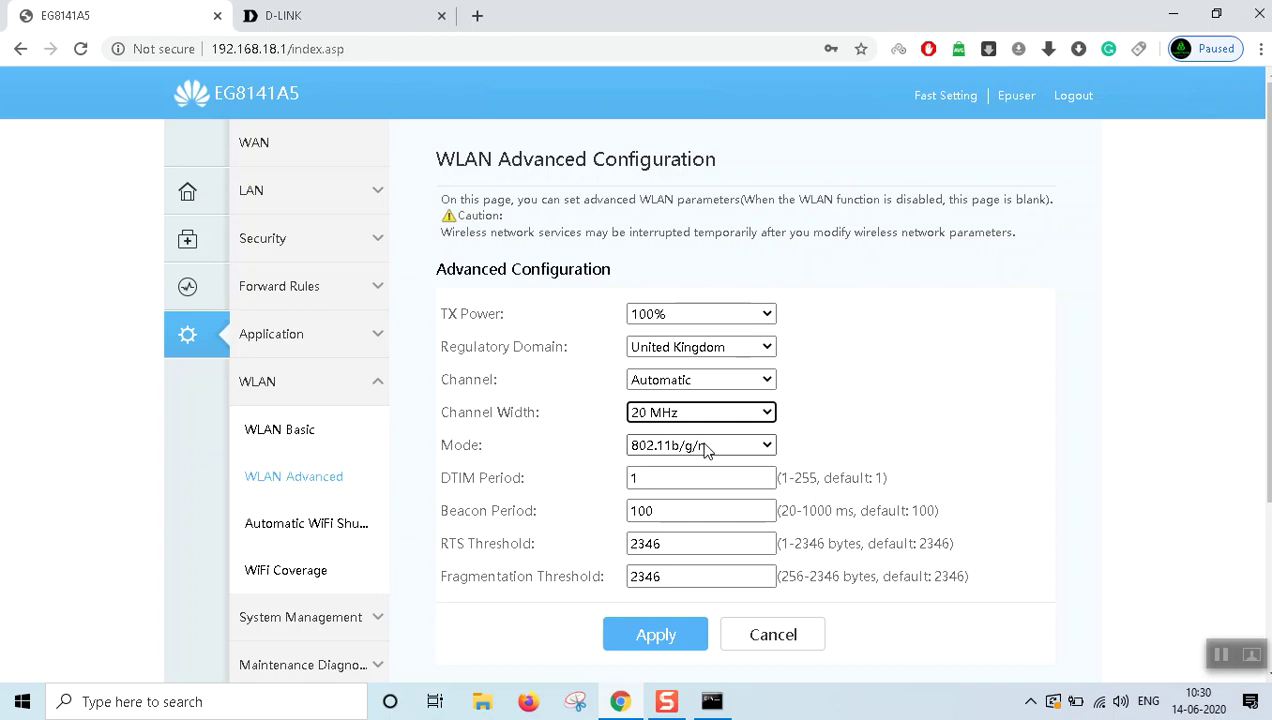
- Review the channel width choices again and keep 20 MHz selected
drag(441, 412, 540, 414)
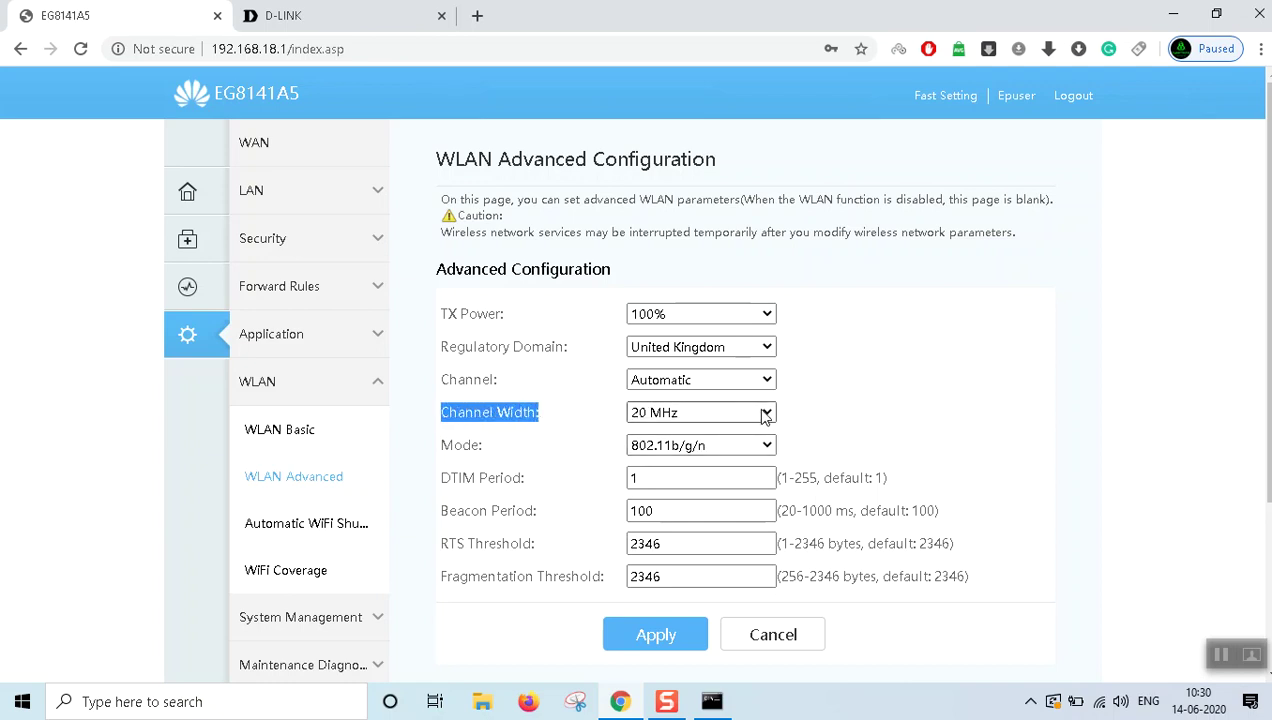
click(766, 414)
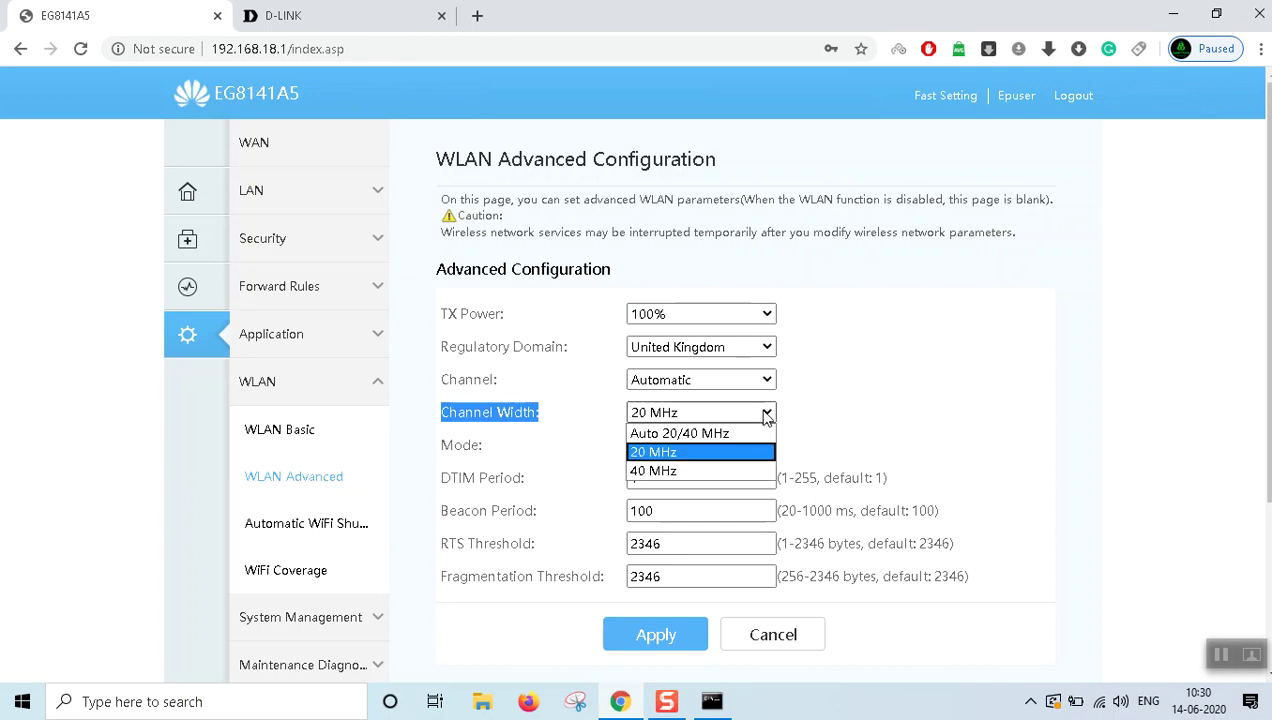
click(696, 459)
click(859, 430)
- Switch to the D-Link router's login page and log in with the saved admin password
key(ctrl+Tab)
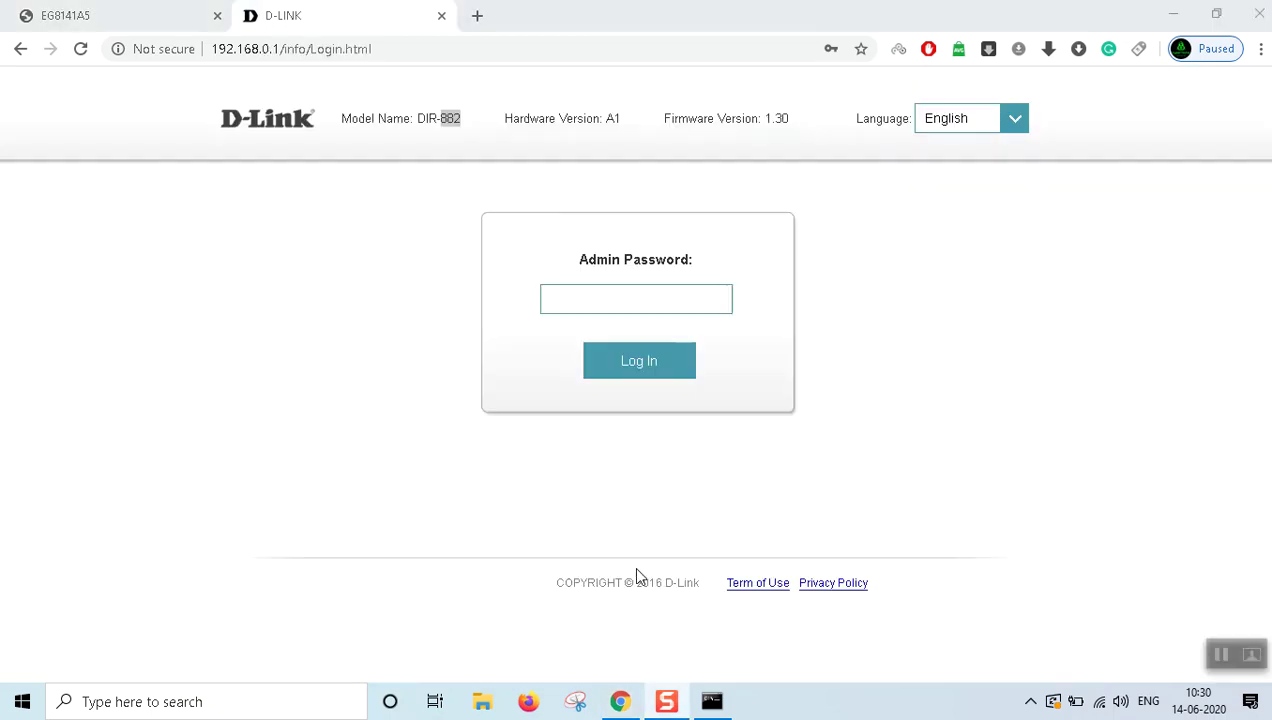
click(585, 291)
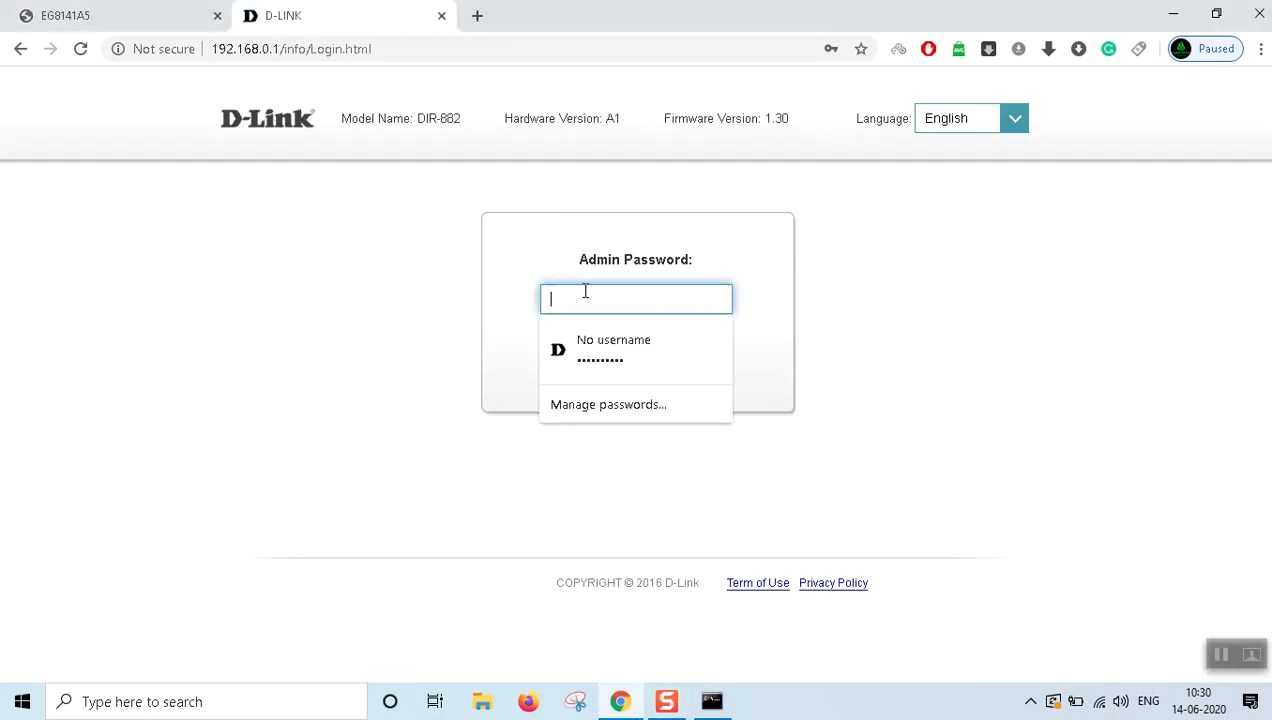
click(637, 378)
click(637, 372)
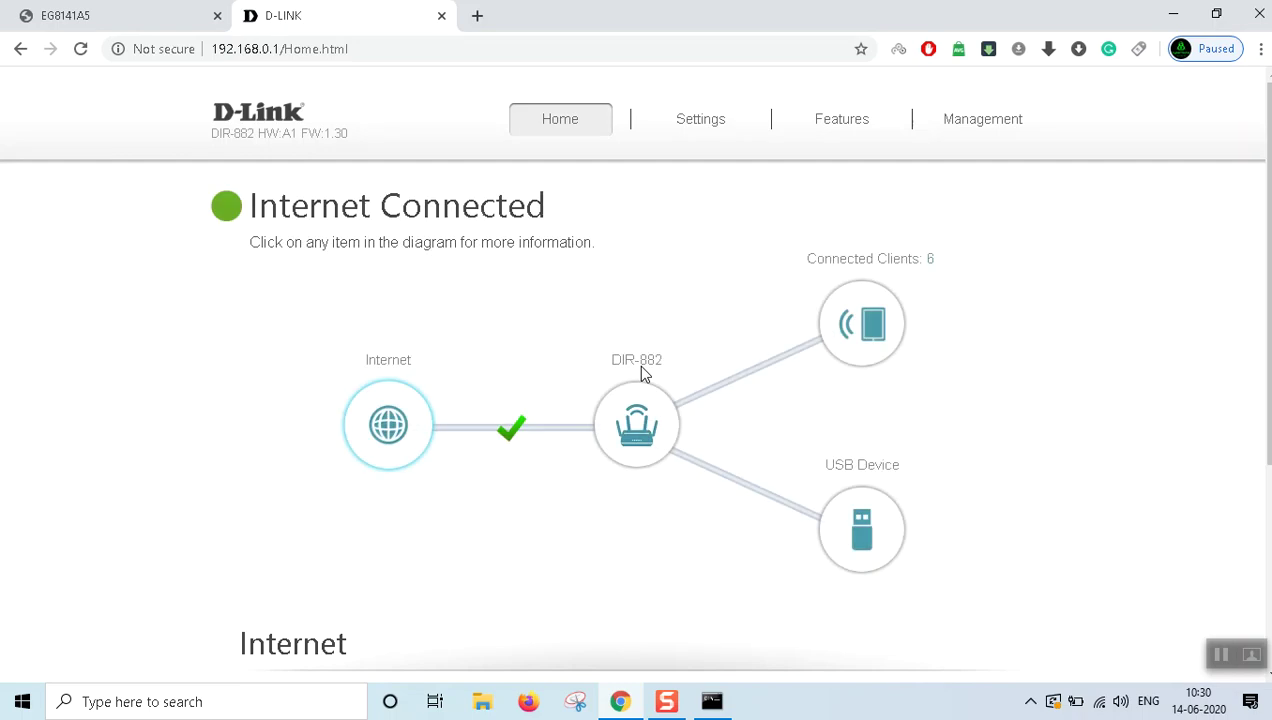
- Open the D-Link router's Wireless settings and expand the advanced settings of the 2.4GHz band
mouse_move(673, 128)
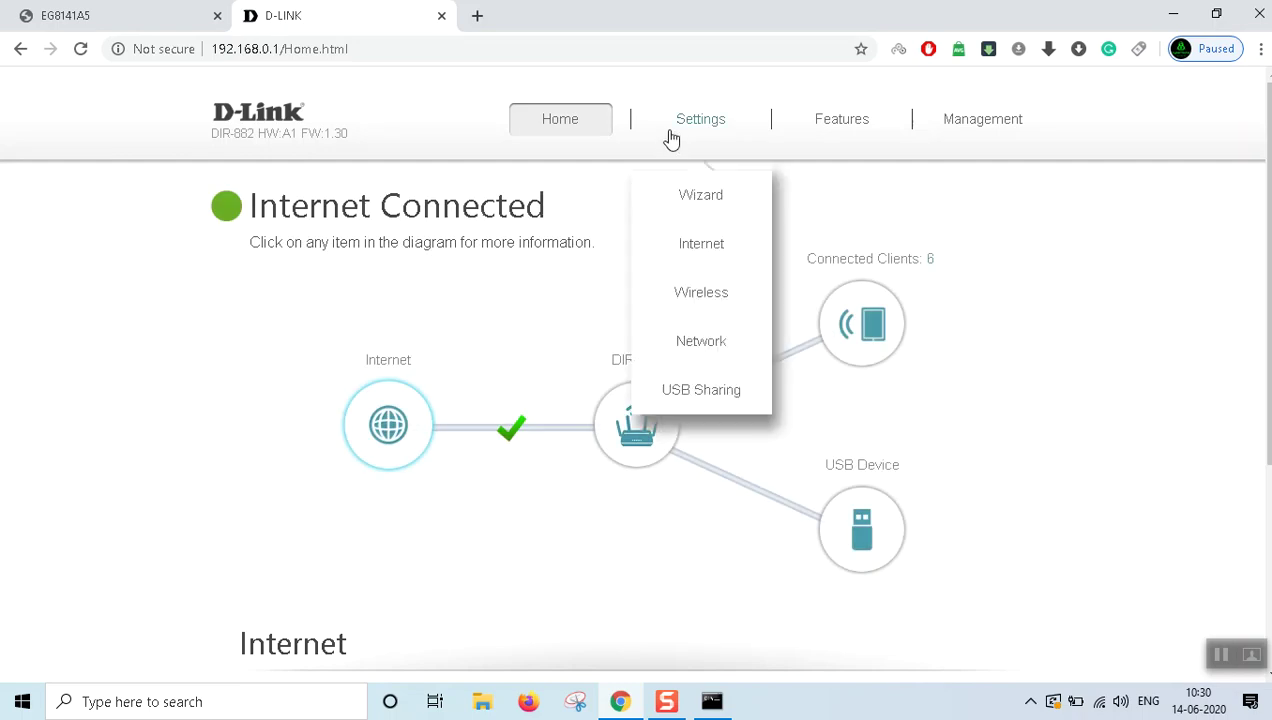
click(679, 293)
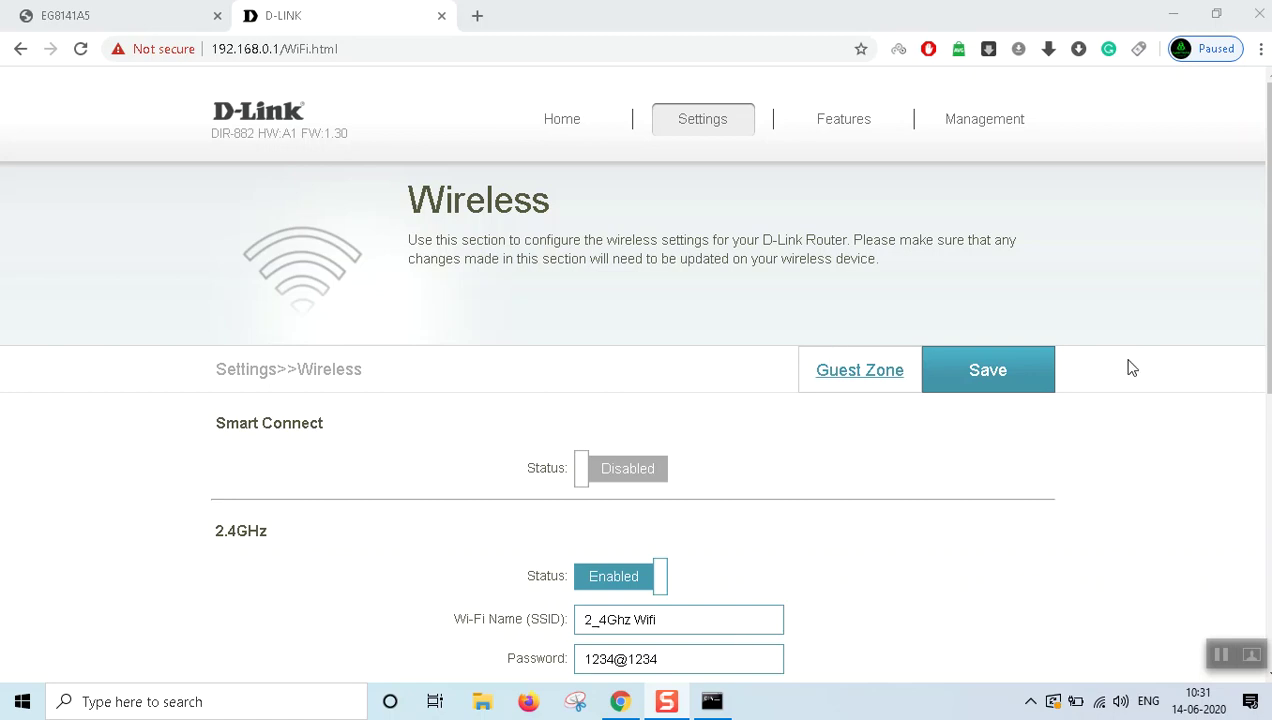
scroll(877, 415, down, 2)
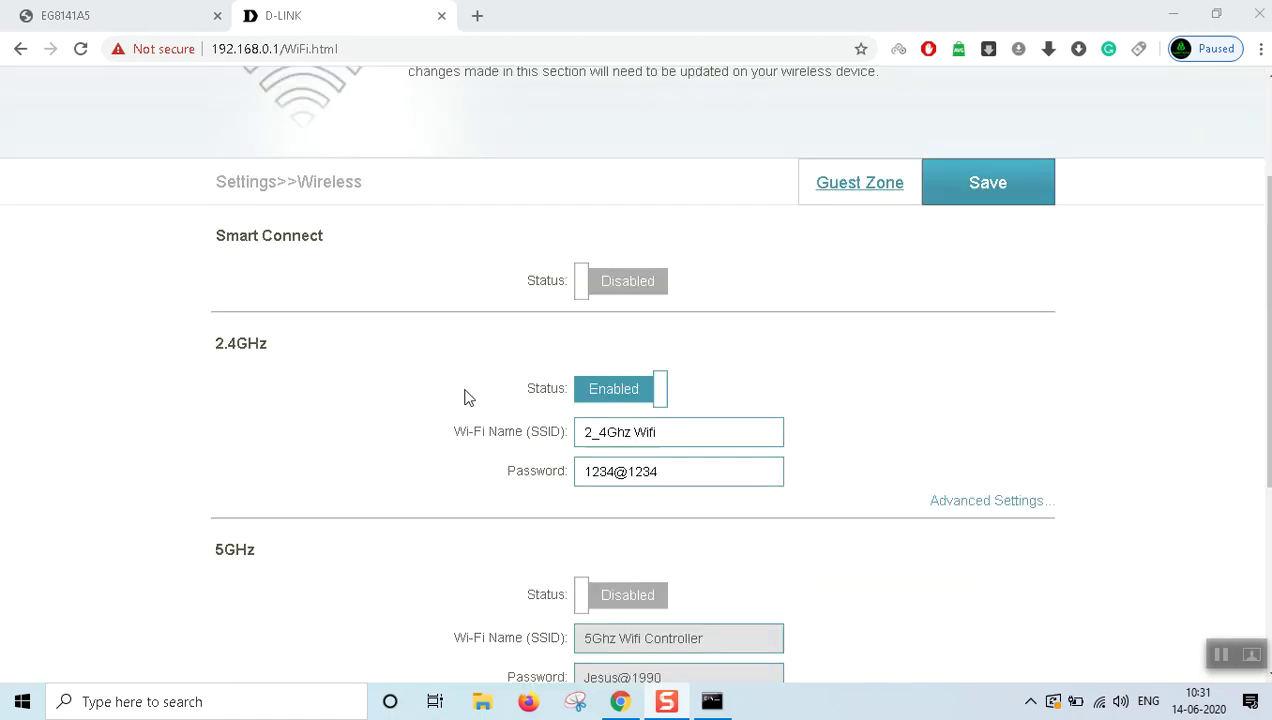
scroll(212, 352, up, 1)
scroll(491, 431, down, 1)
scroll(491, 434, up, 1)
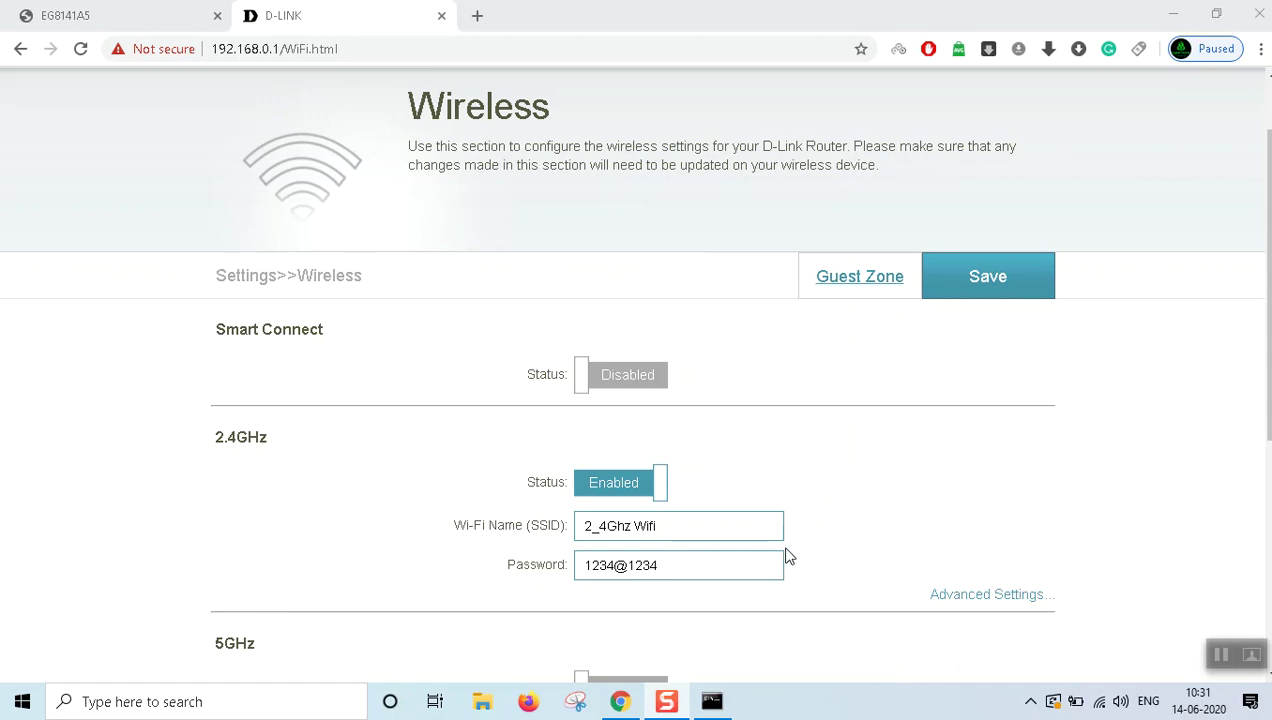
click(978, 600)
- Review the Channel Width options in the 2.4GHz advanced settings without changing the selection
scroll(919, 556, down, 1)
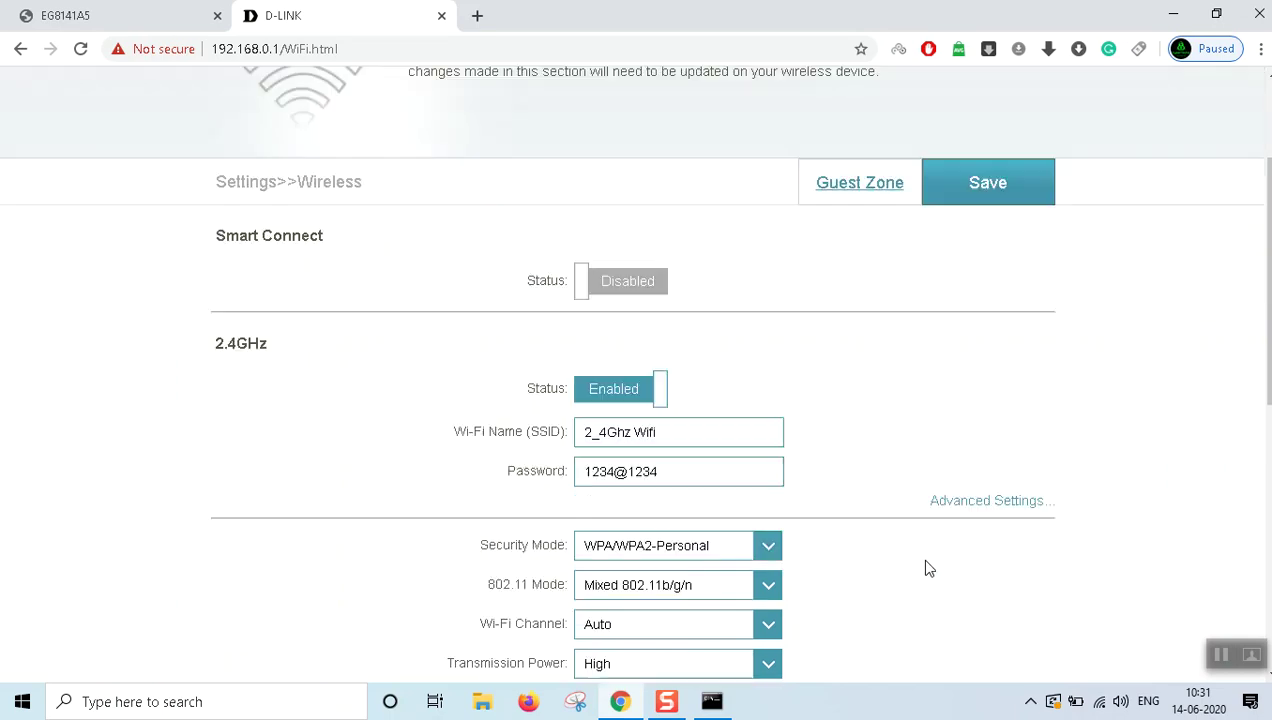
scroll(915, 568, down, 1)
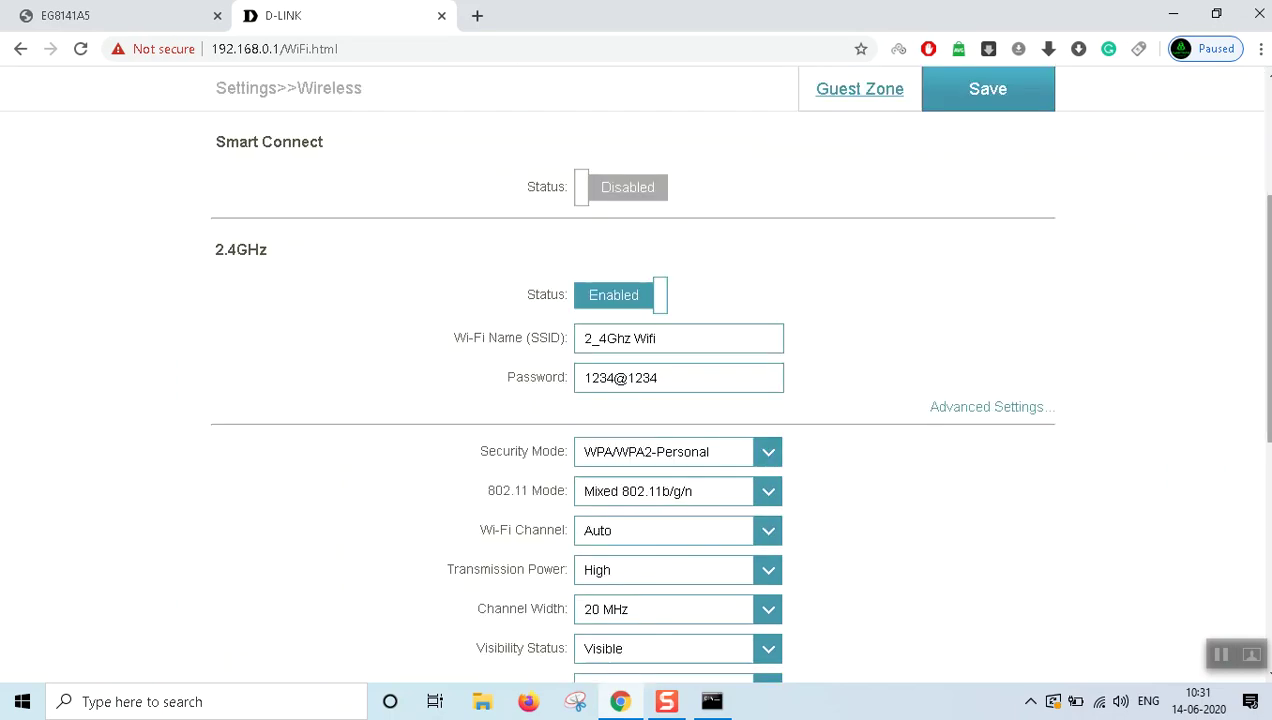
scroll(1266, 370, down, 1)
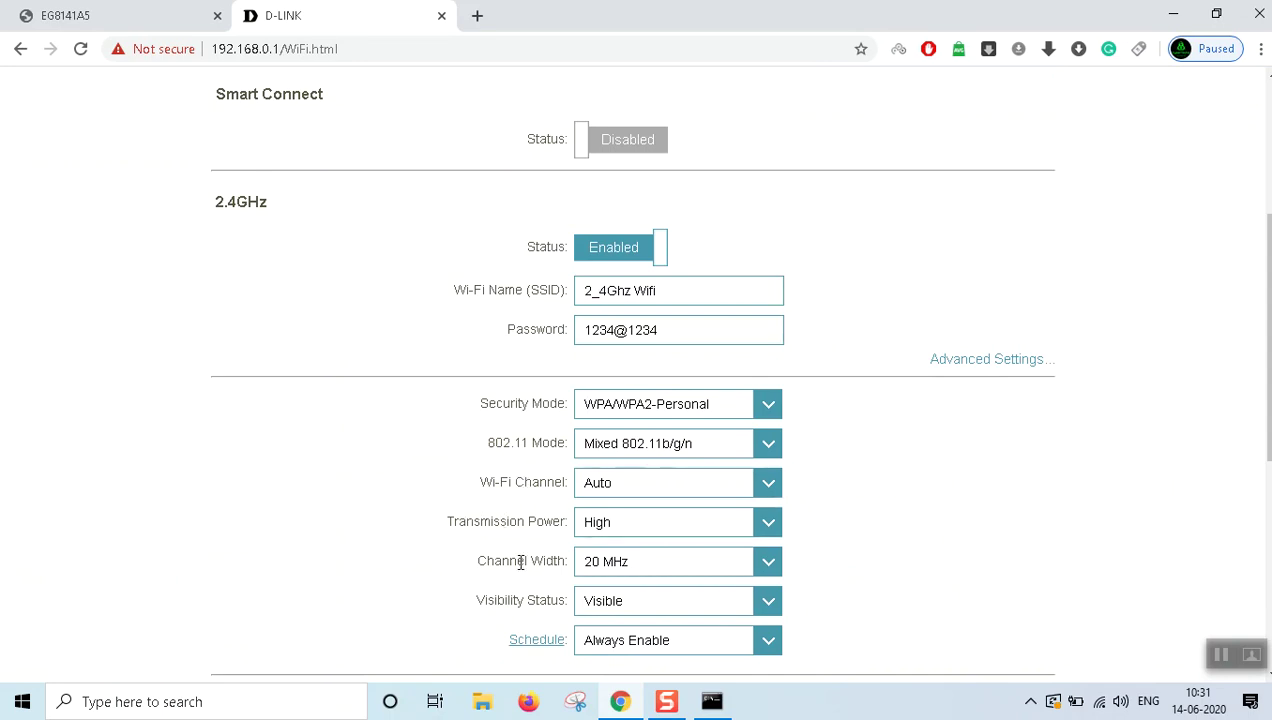
drag(480, 563, 581, 564)
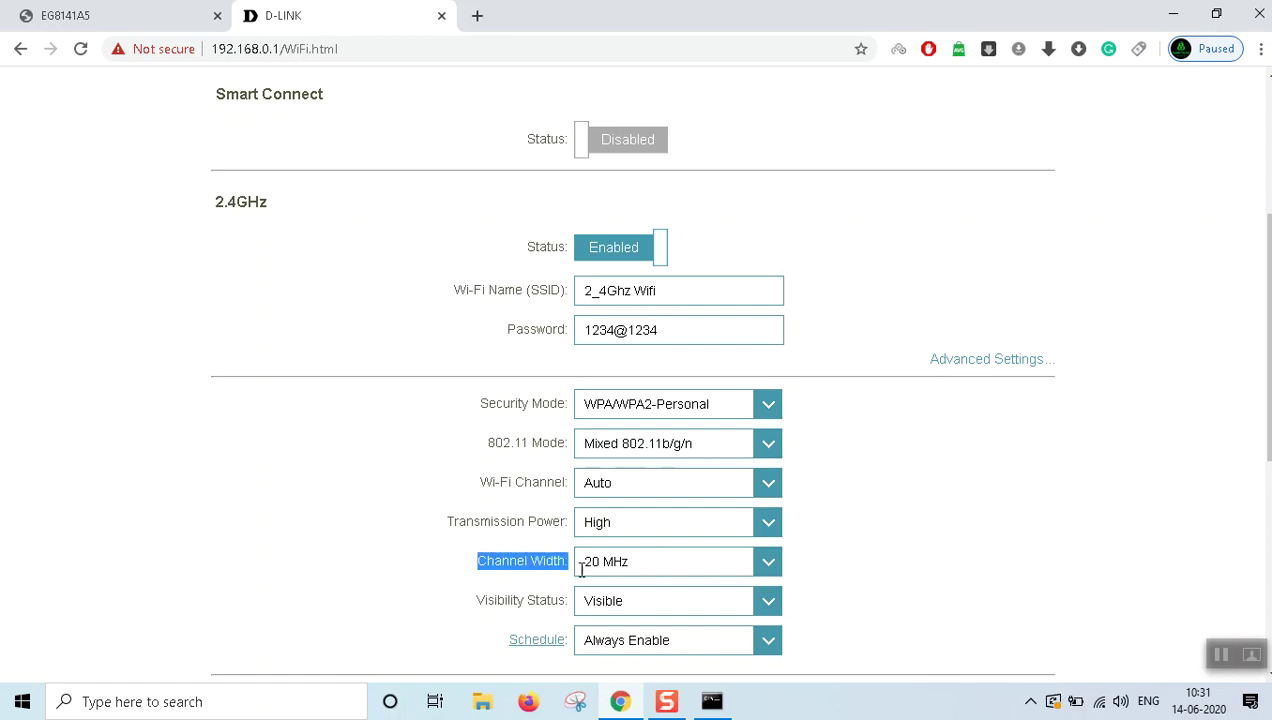
click(690, 572)
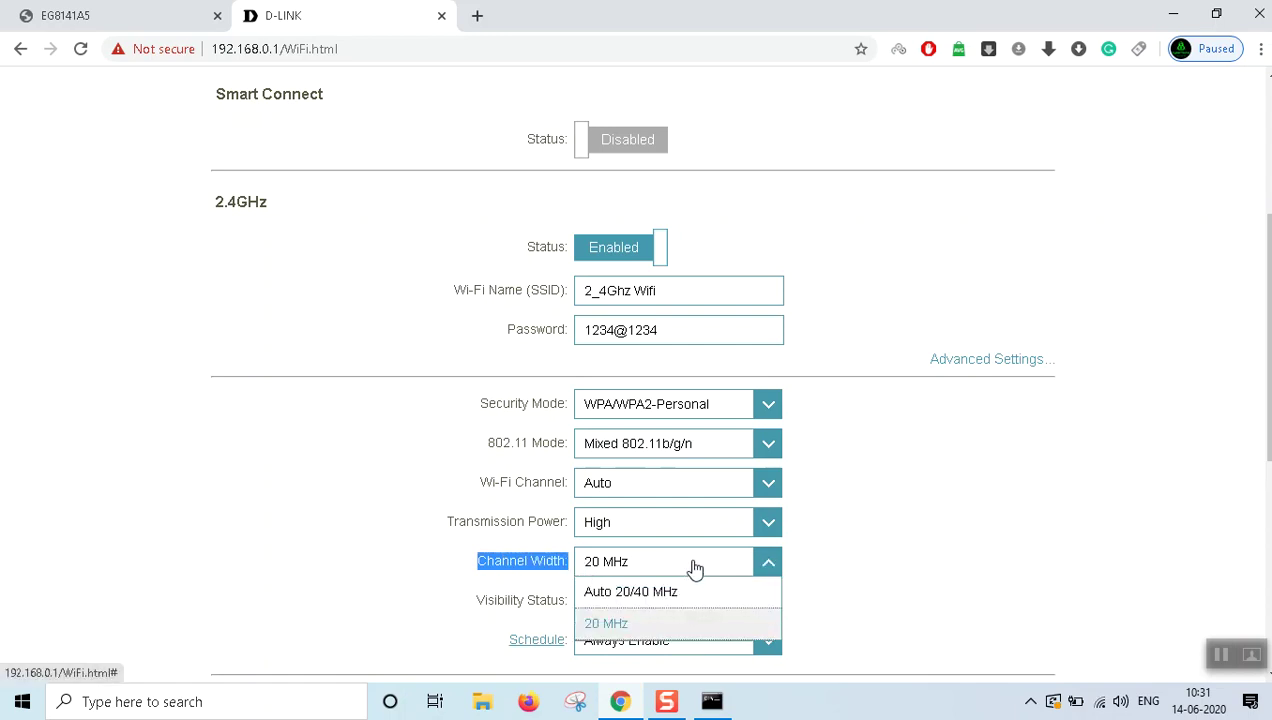
click(938, 513)
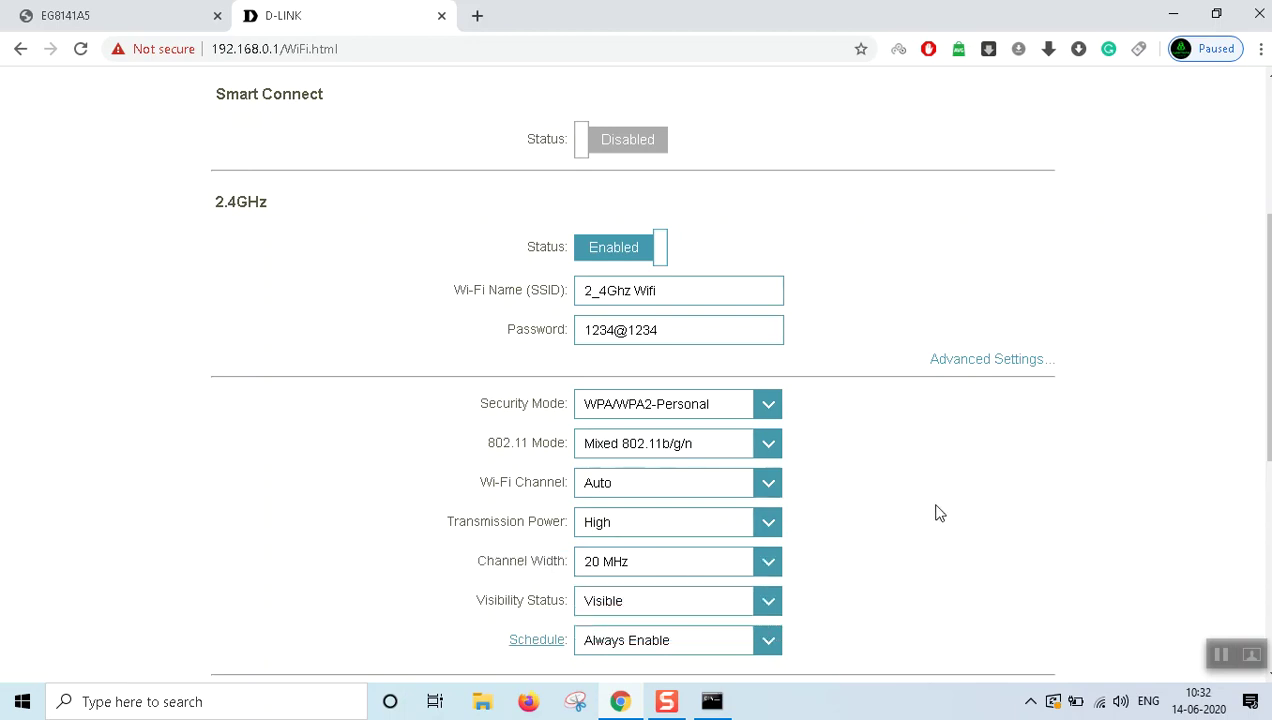